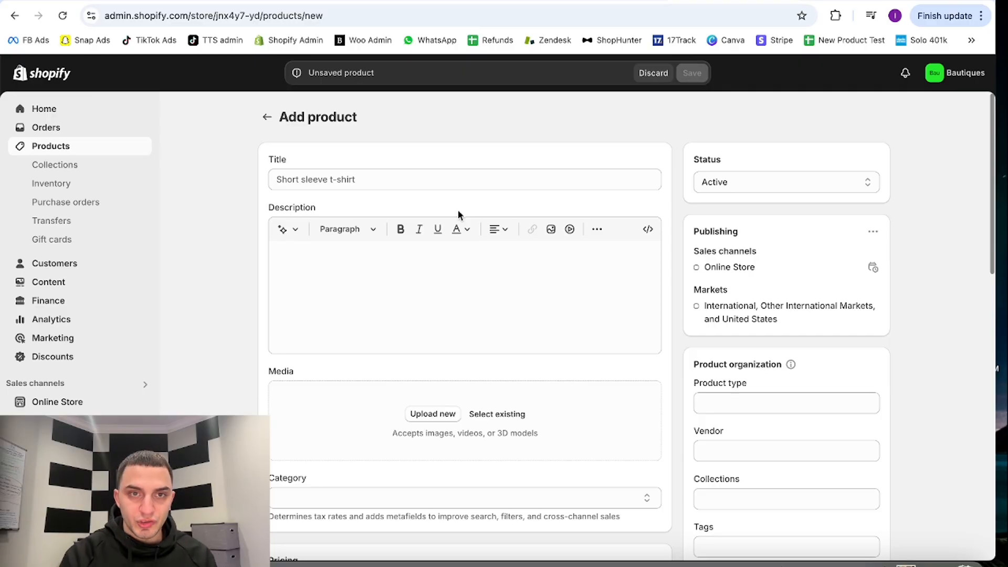
# Title the new product "LED Motion Sensor Automatic Light" and paste the prepared product copy into its description.
pyautogui.click(333, 181)
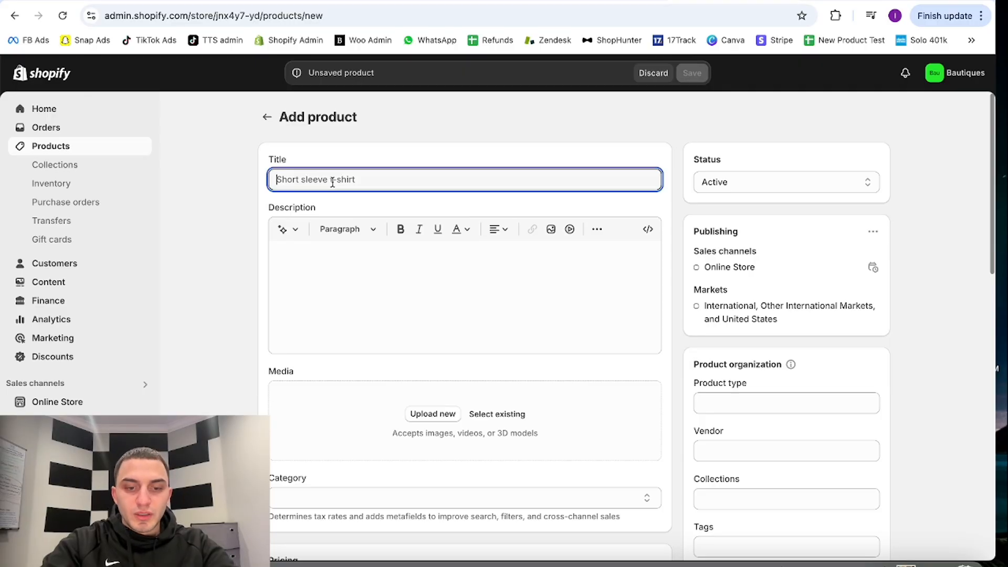
pyautogui.write('LED Motion L')
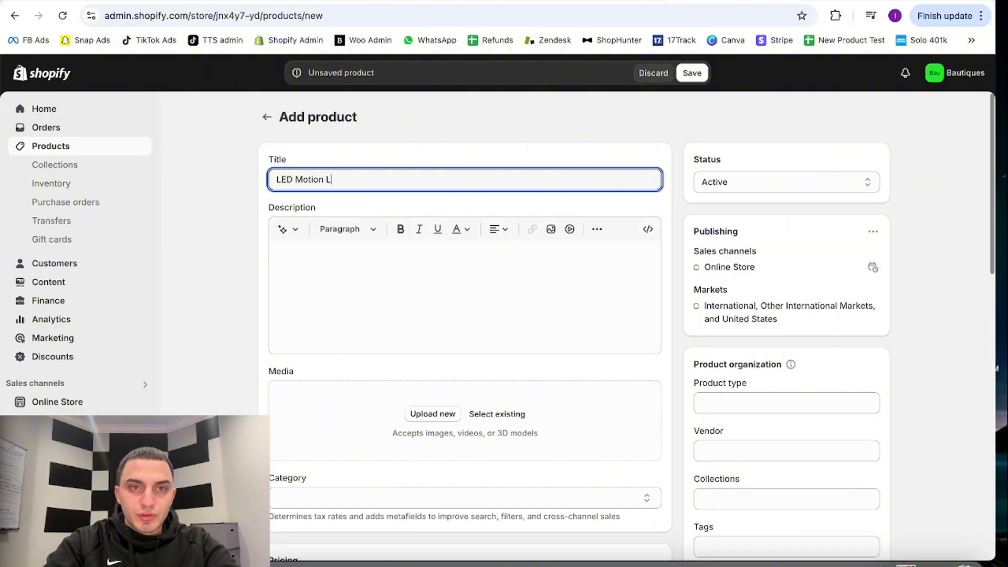
pyautogui.write('ight Automatic Sen')
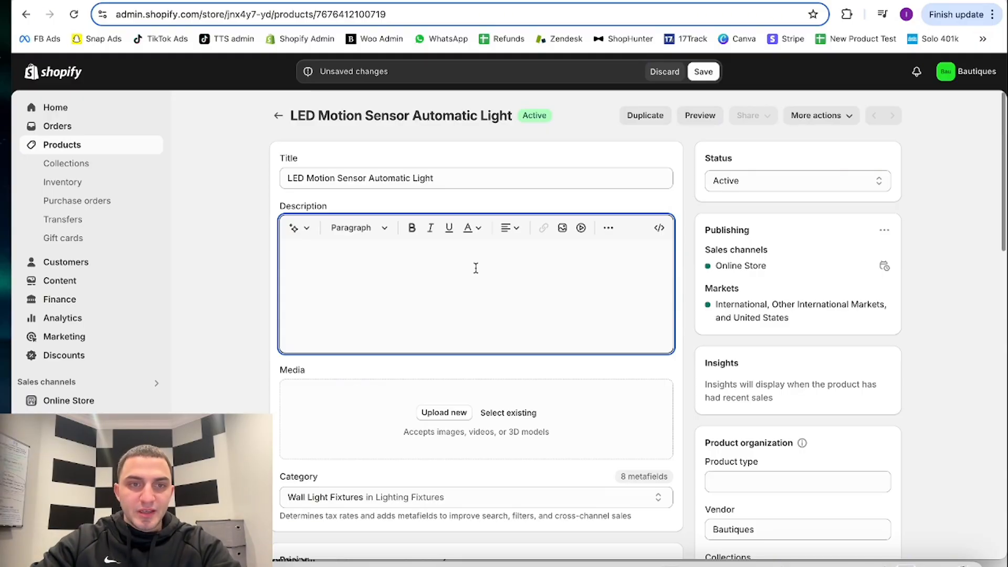
pyautogui.hotkey('ctrl', 'v')
pyautogui.scroll(5, 476, 315)
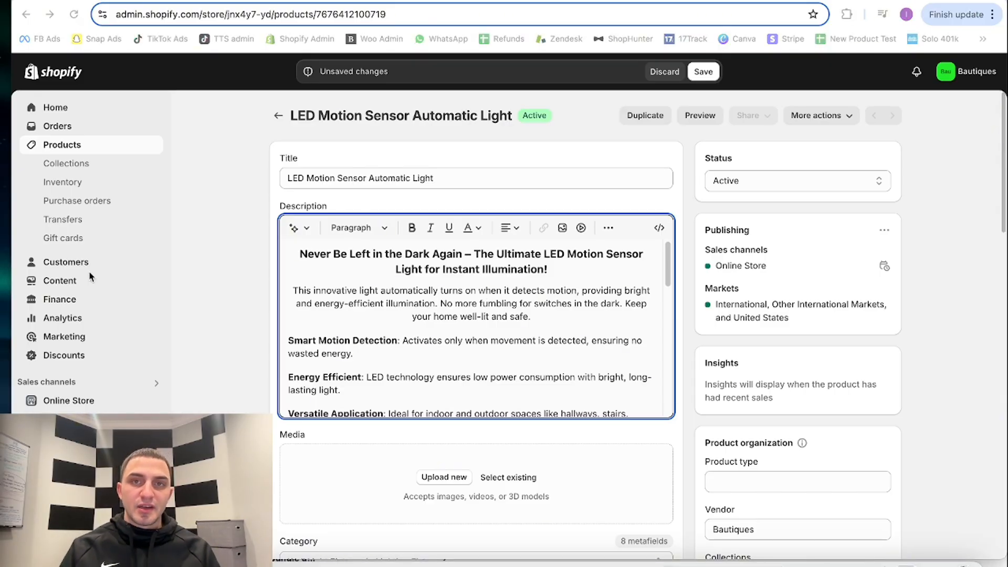
# Examine the headline "Never Be Left in the Dark Again" and the opening paragraph of the product description.
pyautogui.tripleClick(446, 270)
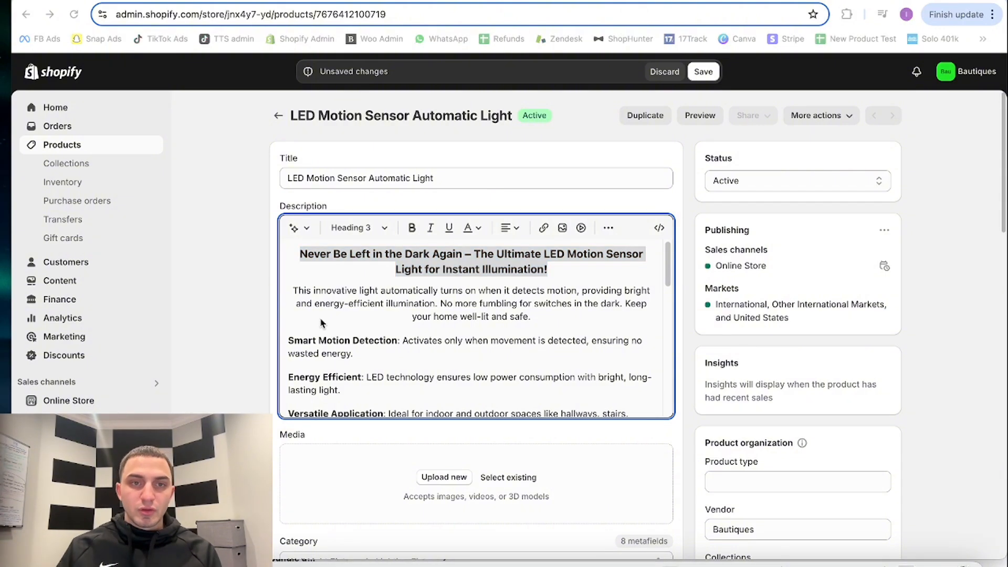
pyautogui.moveTo(300, 254); pyautogui.dragTo(462, 253)
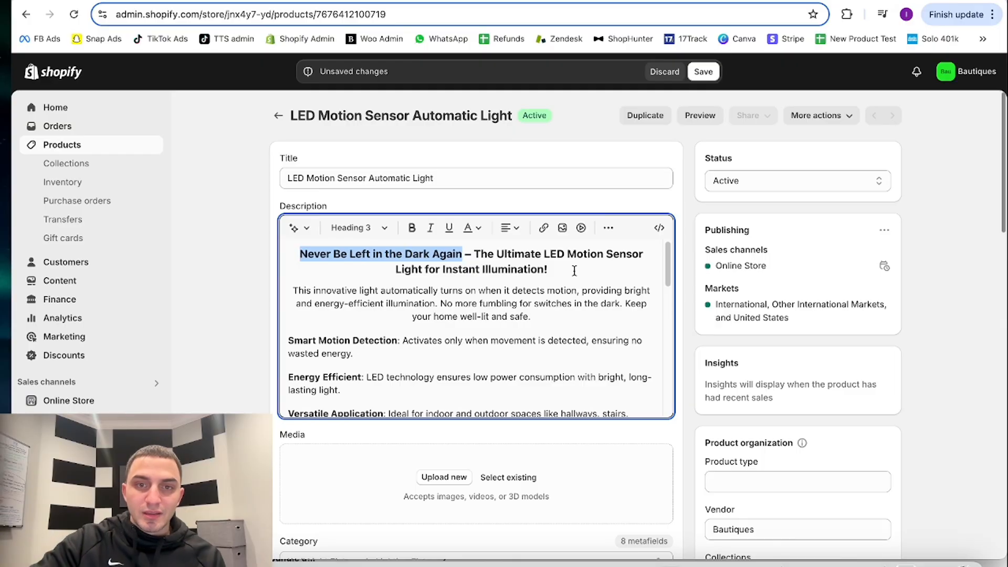
pyautogui.click(447, 304)
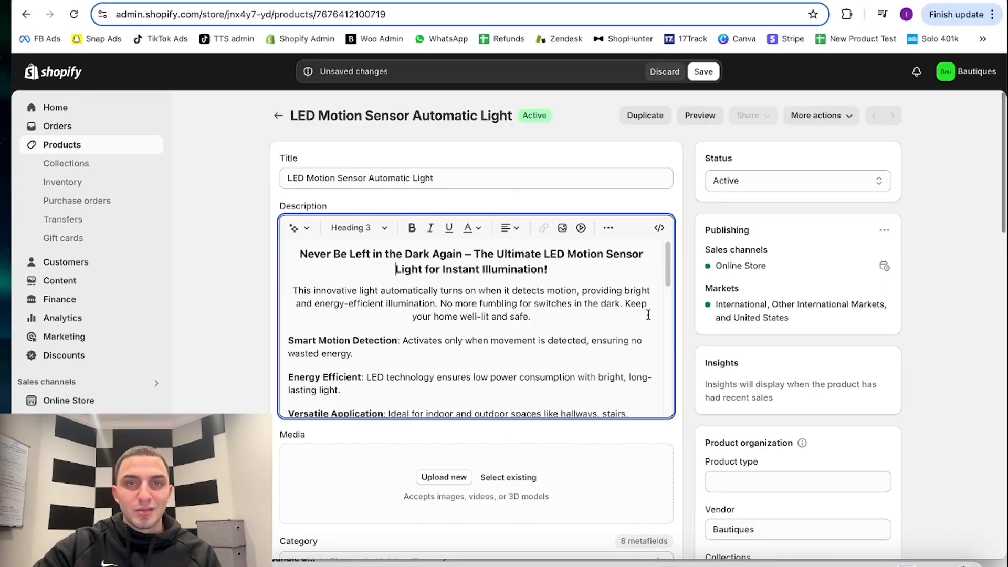
pyautogui.scroll(-2, 648, 315)
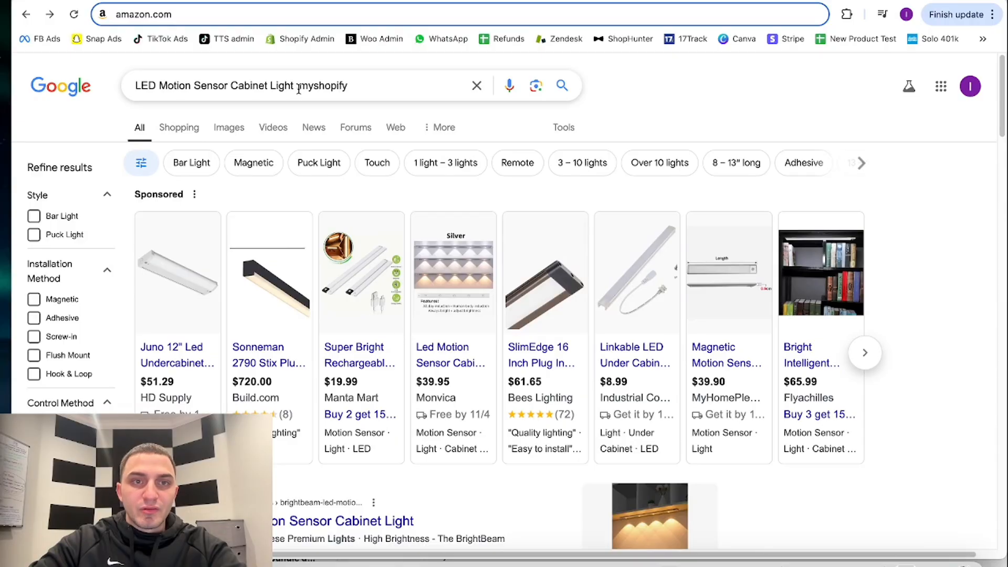
# Open the BrightBeam LED Motion Sensor Cabinet Light page from the Google results and examine its description, options and pricing.
pyautogui.scroll(-5, 482, 222)
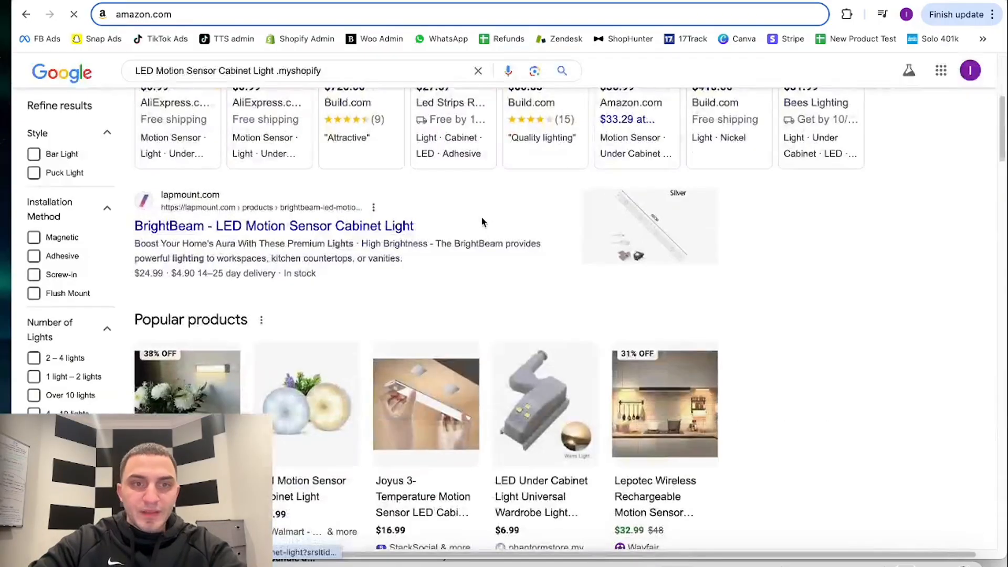
pyautogui.click(317, 230)
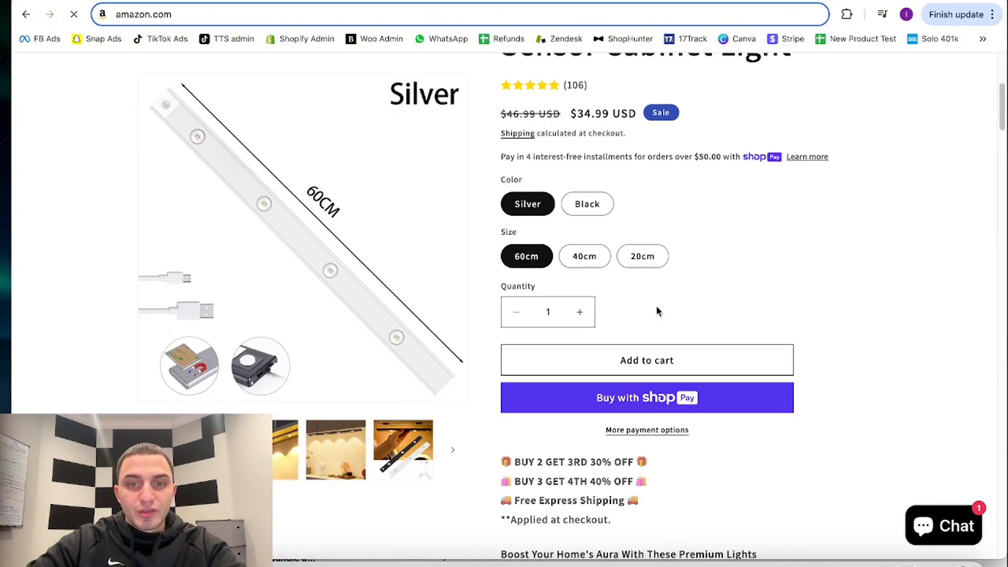
pyautogui.scroll(-8, 523, 256)
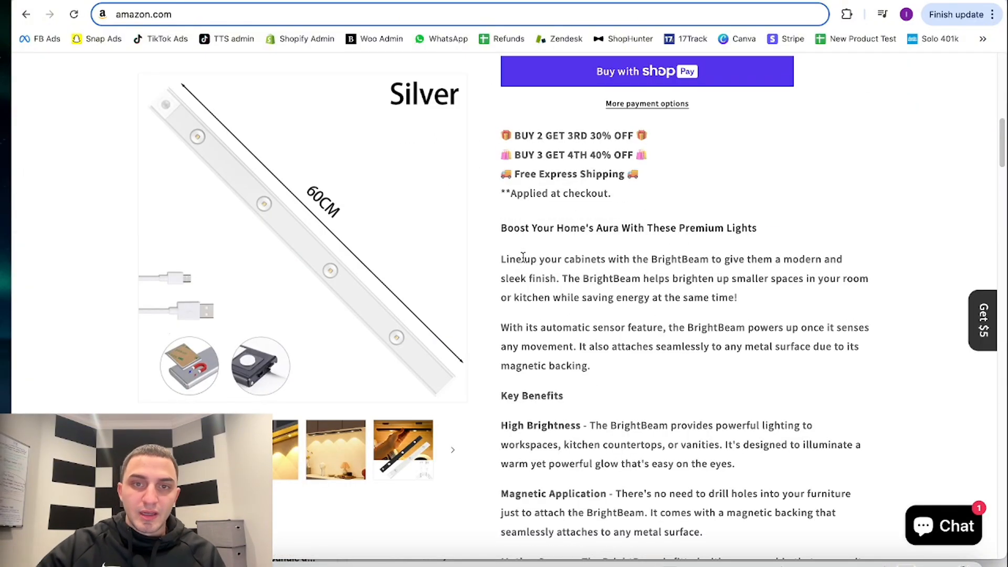
pyautogui.scroll(-1, 701, 268)
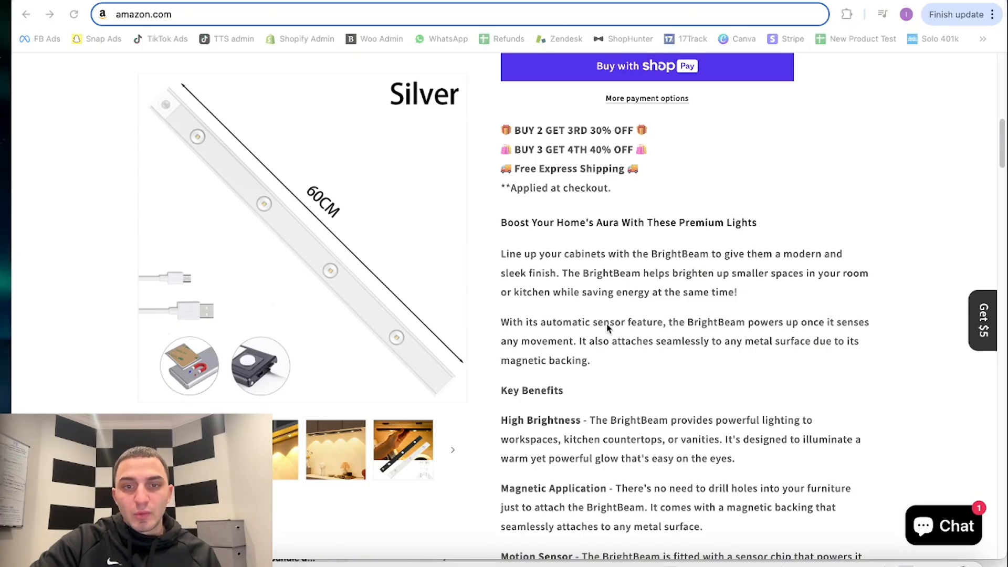
pyautogui.scroll(10, 607, 328)
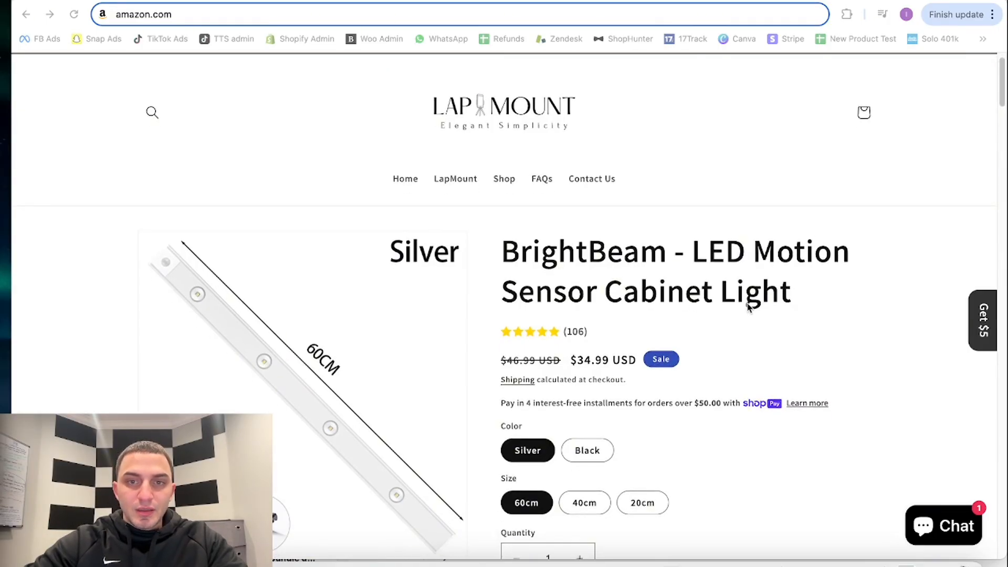
pyautogui.scroll(-2, 748, 307)
pyautogui.moveTo(666, 183); pyautogui.dragTo(503, 184)
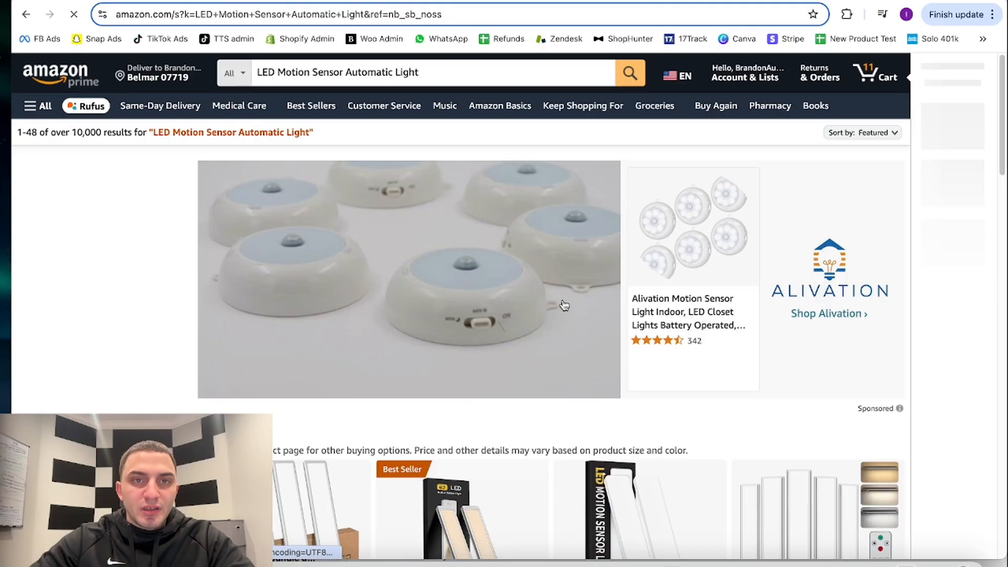
# Browse the Amazon results for "LED Motion Sensor Automatic Light" and open the Auxoda wireless under-cabinet light listing to examine it.
pyautogui.scroll(-3, 513, 404)
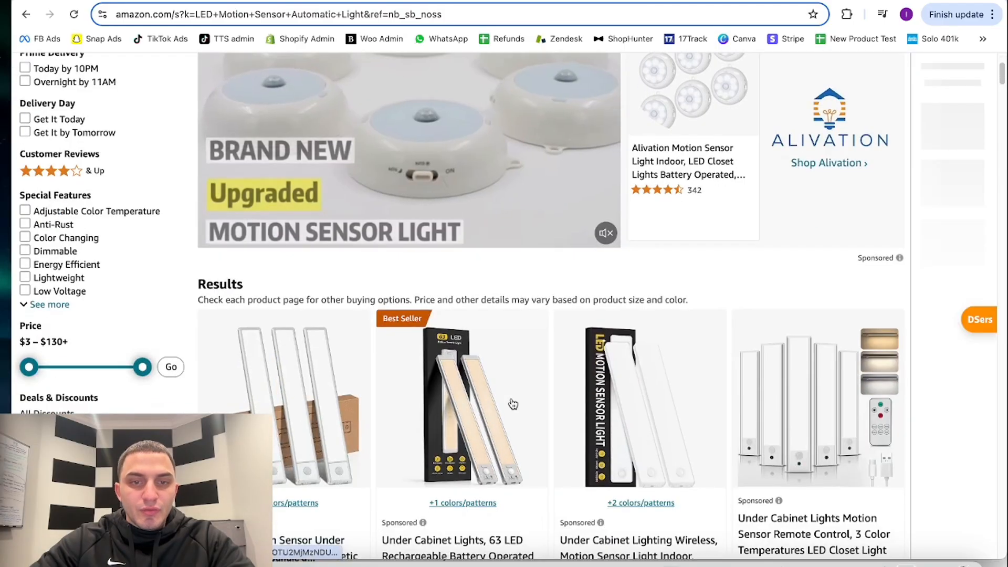
pyautogui.scroll(-1, 513, 403)
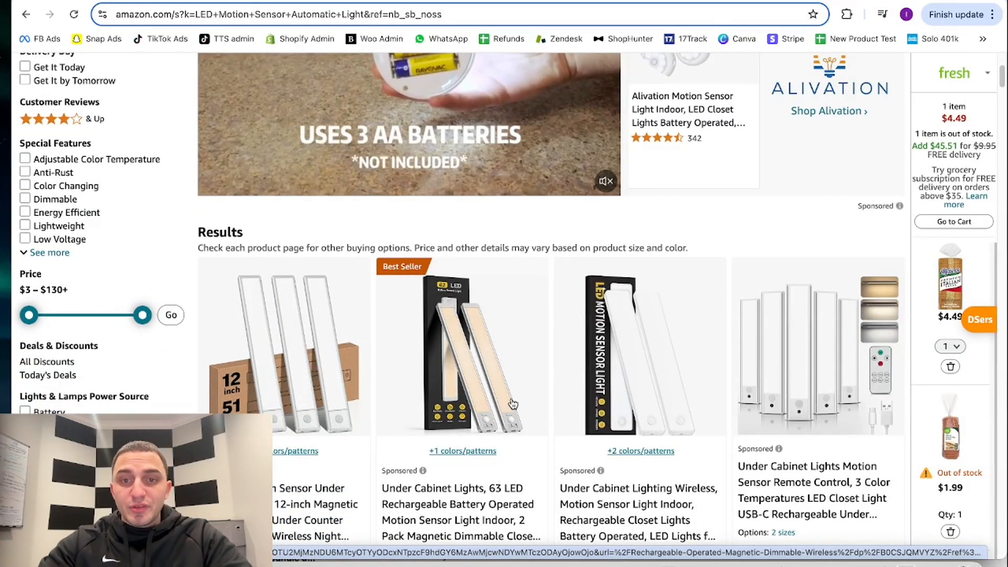
pyautogui.scroll(-1, 513, 404)
pyautogui.click(603, 335)
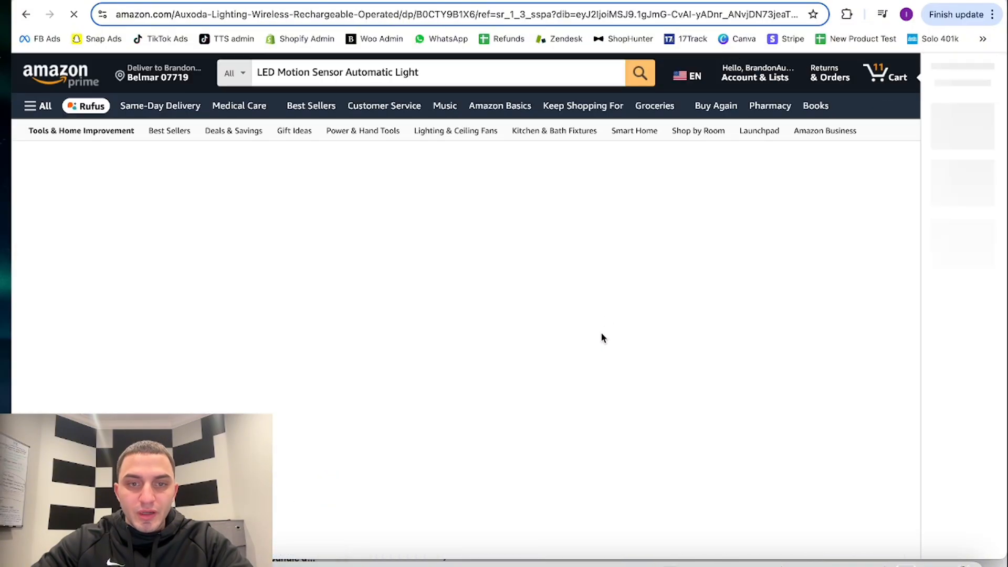
pyautogui.scroll(-5, 604, 423)
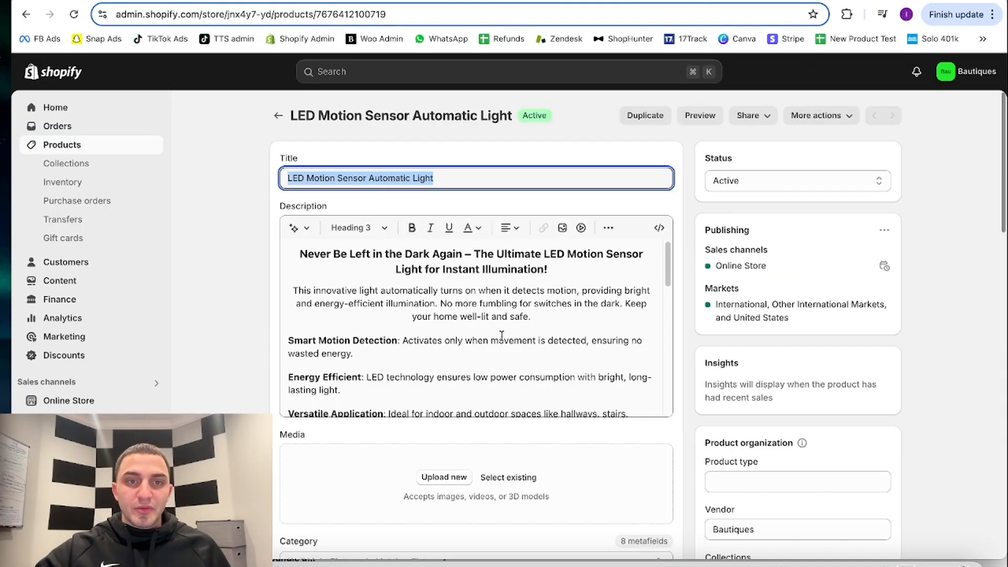
# In Shopify, generate a product description from the keywords "LED Motion Sensor Automatic Light" and try the Expert tone.
pyautogui.click(304, 237)
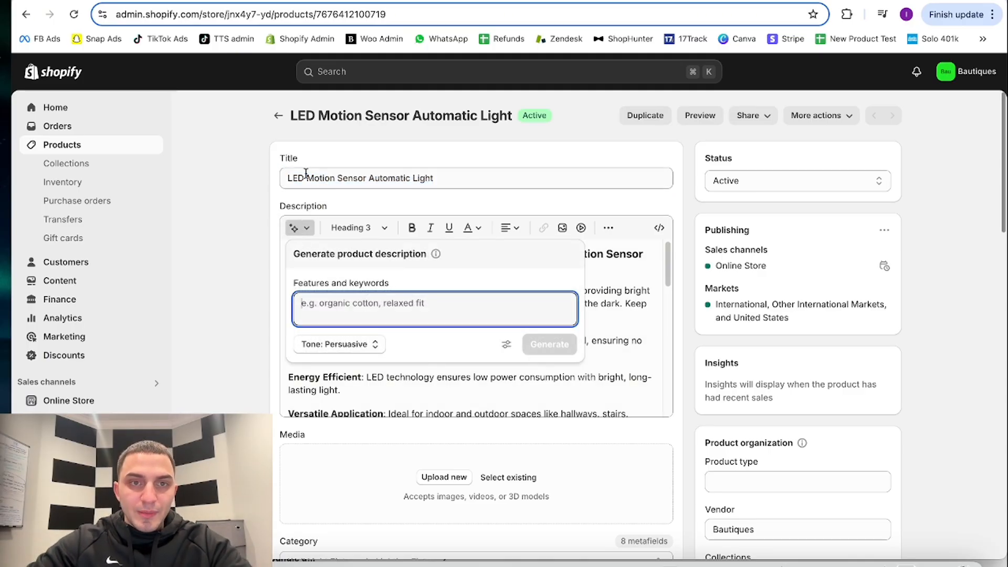
pyautogui.write('LED Motion Sensor Automatic Light')
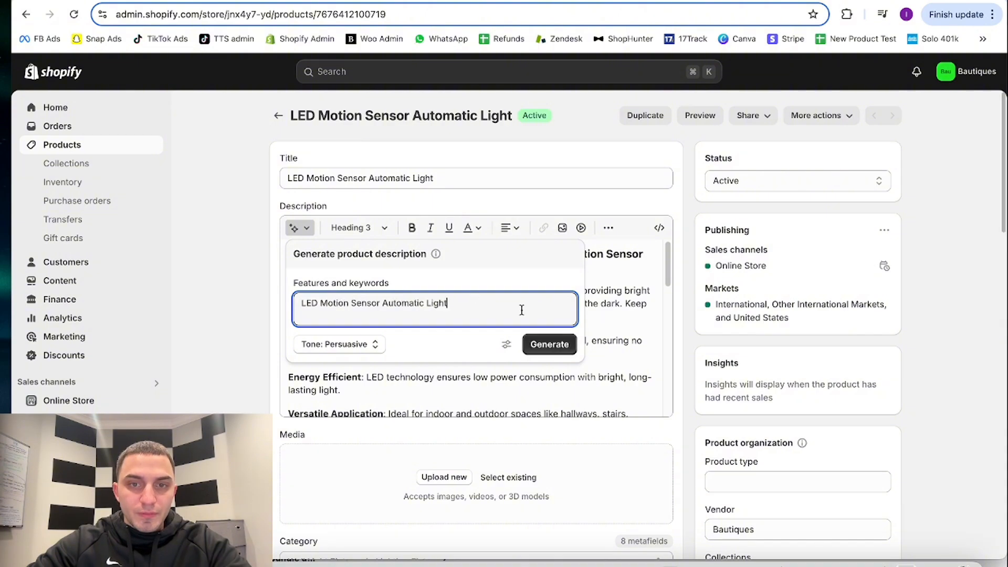
pyautogui.click(549, 345)
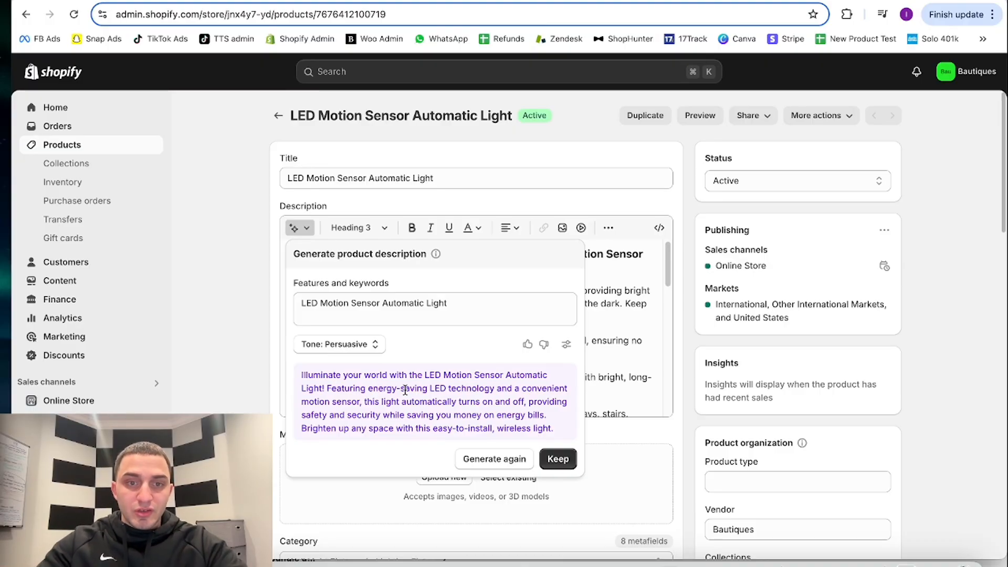
pyautogui.click(364, 344)
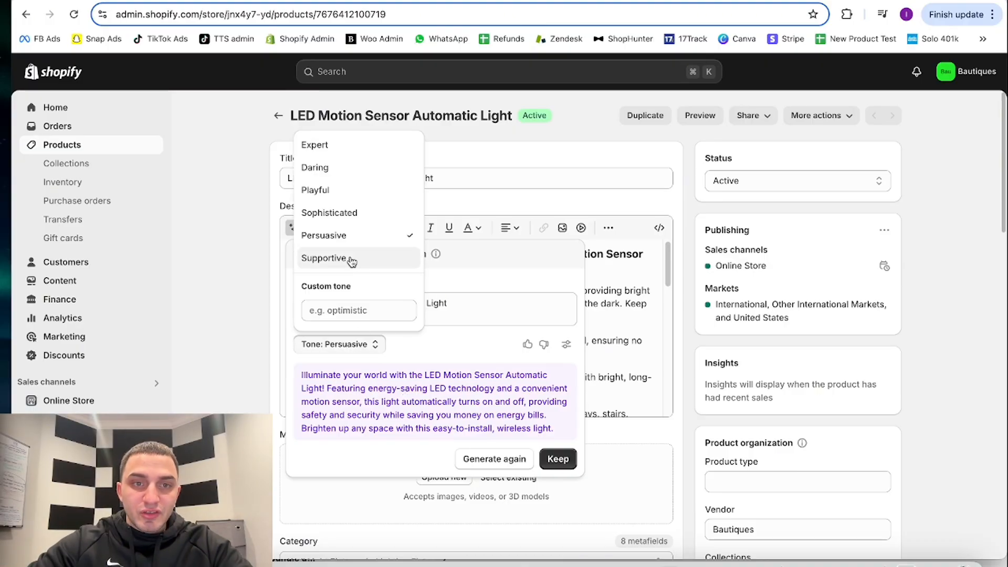
pyautogui.click(345, 147)
pyautogui.click(565, 317)
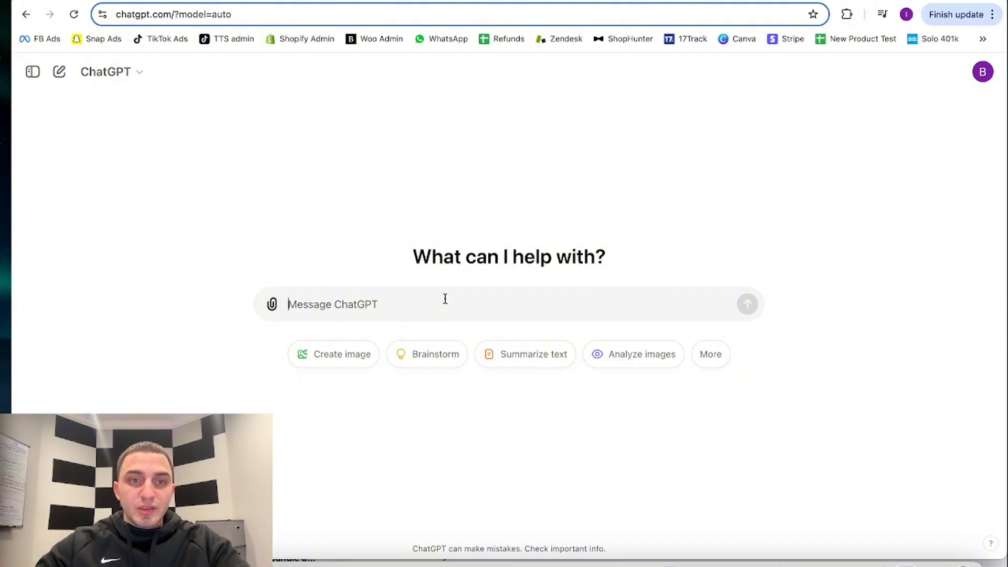
# In ChatGPT, write the prompt "Create a product description for LED Motion Sensor Automatic Light".
pyautogui.write('Create a ')
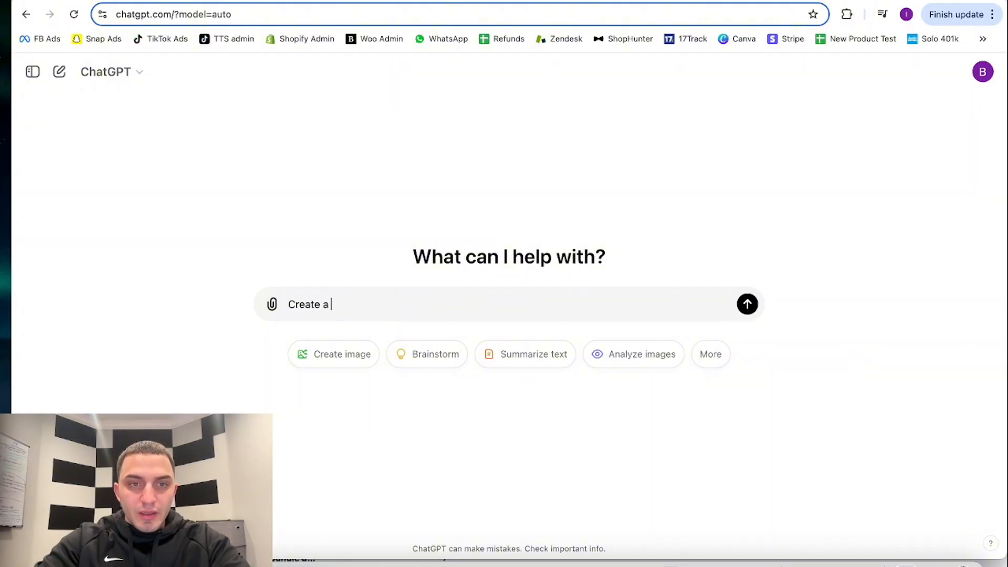
pyautogui.write('product description for')
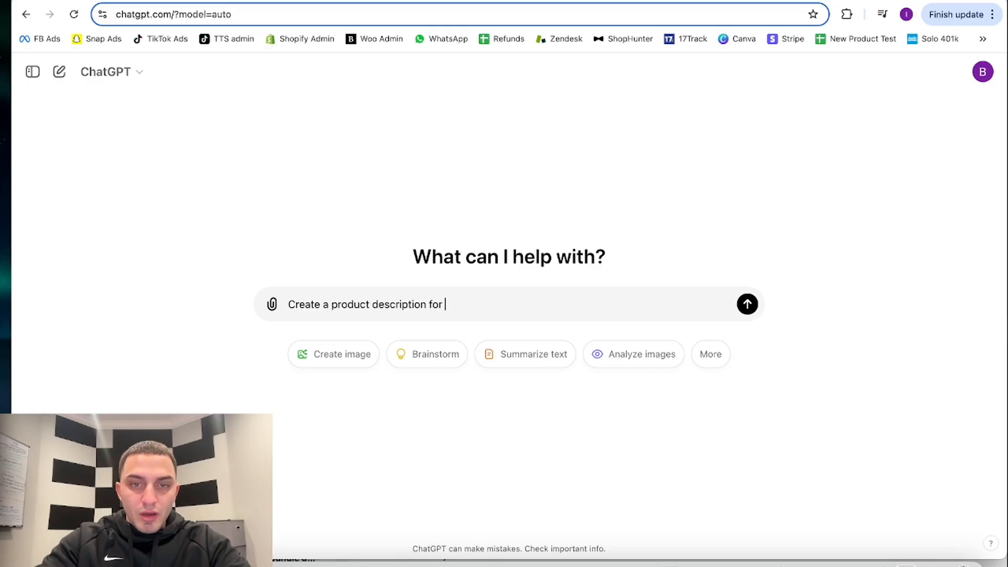
pyautogui.write('LED Motion Sensor Automatic Light')
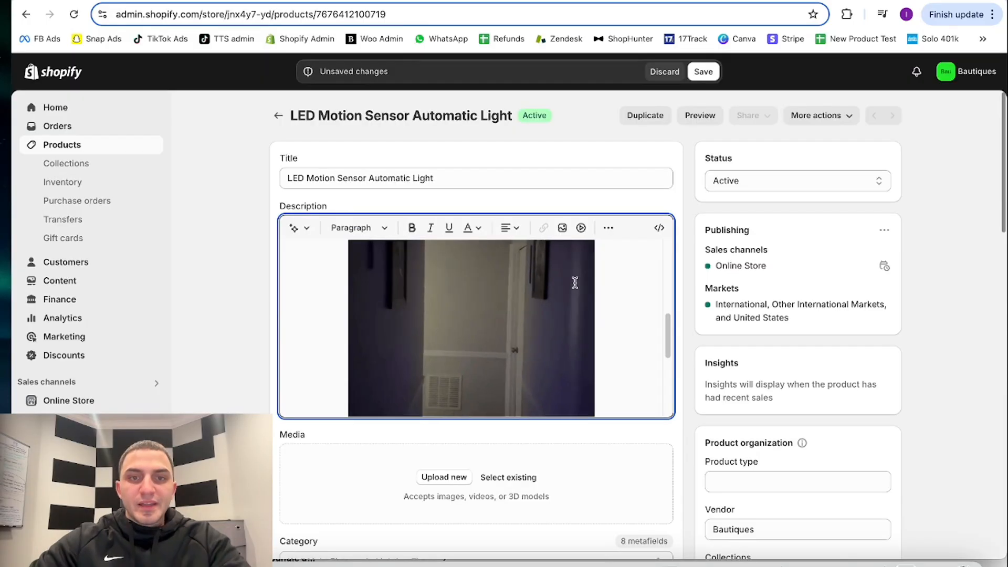
# Back in Shopify, examine the animated hallway image inside the product description.
pyautogui.click(497, 330)
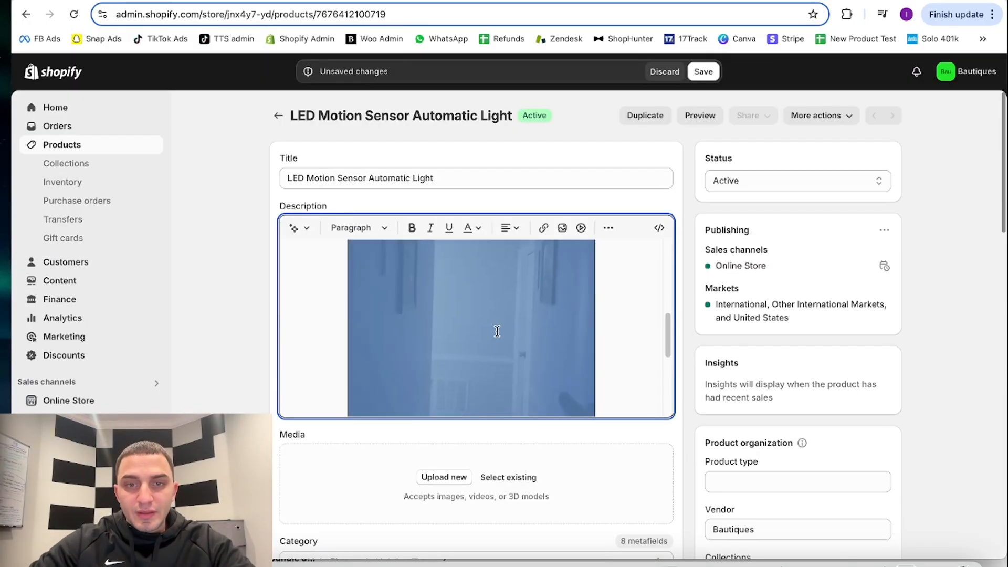
pyautogui.click(591, 344)
pyautogui.scroll(-1, 591, 344)
pyautogui.scroll(1, 591, 344)
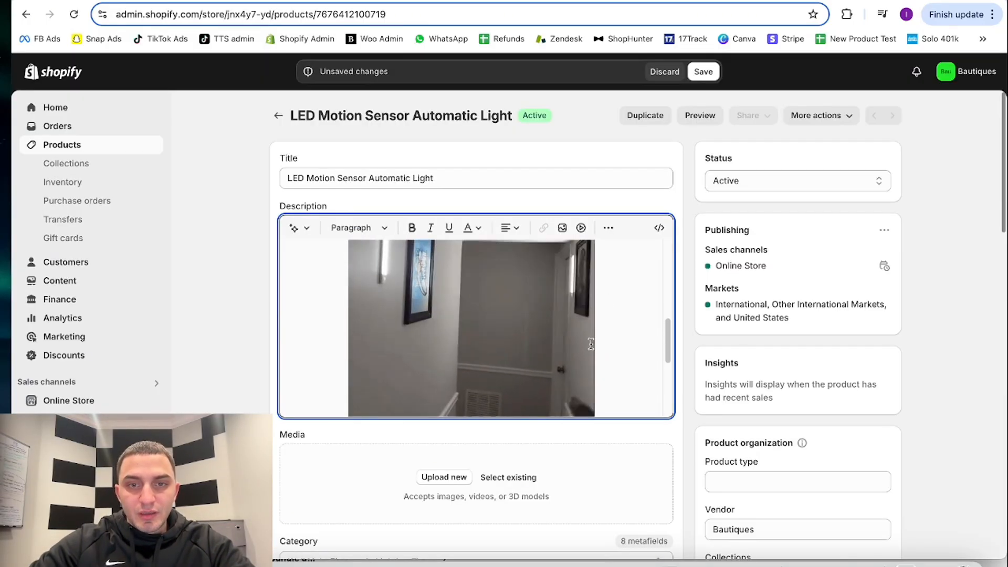
pyautogui.scroll(1, 591, 343)
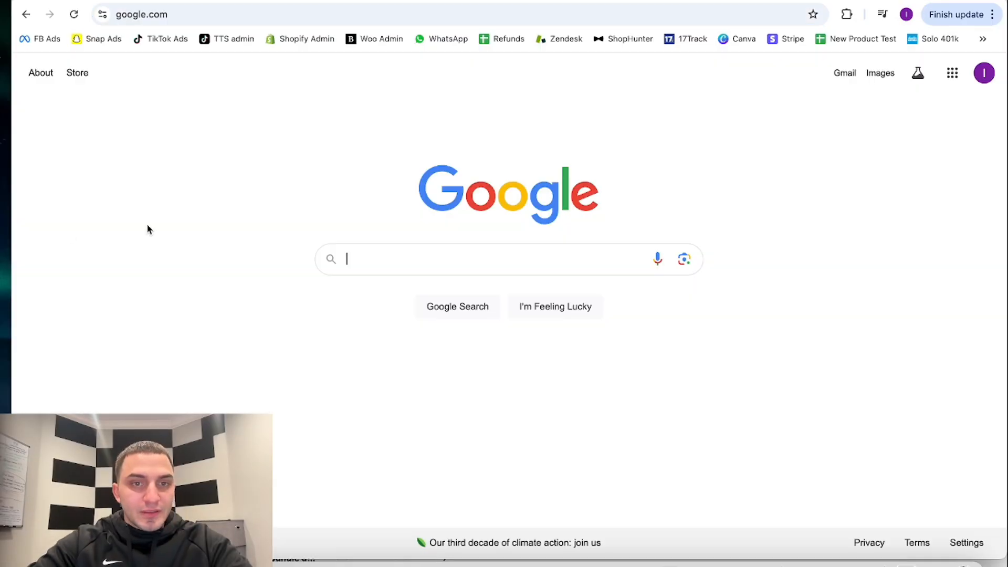
# Search Google for "LED Motion Sensor Automatic Light GIFS" and show the image results.
pyautogui.write('LED Motion Sensor Automatic Light')
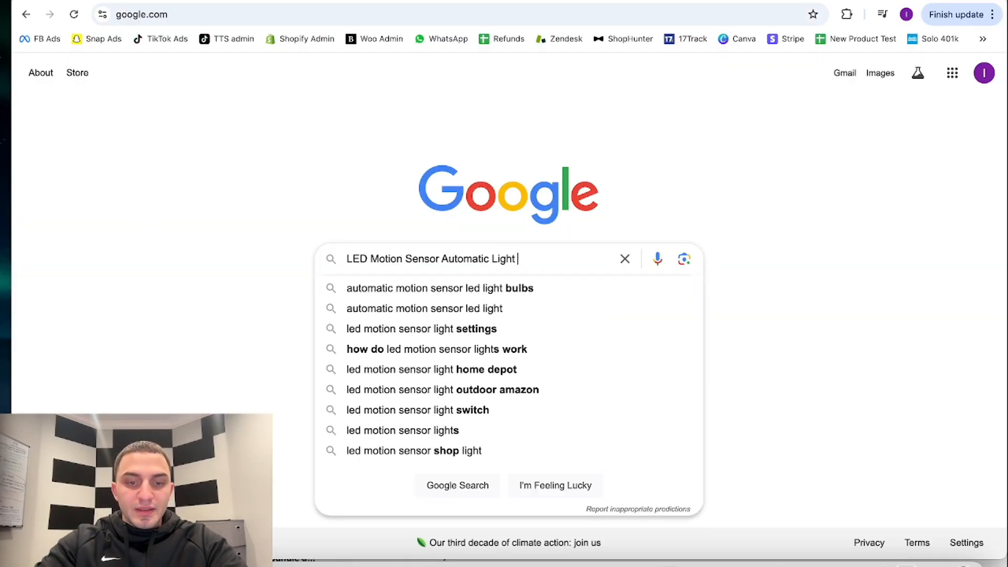
pyautogui.write('GIFS')
pyautogui.press('Return')
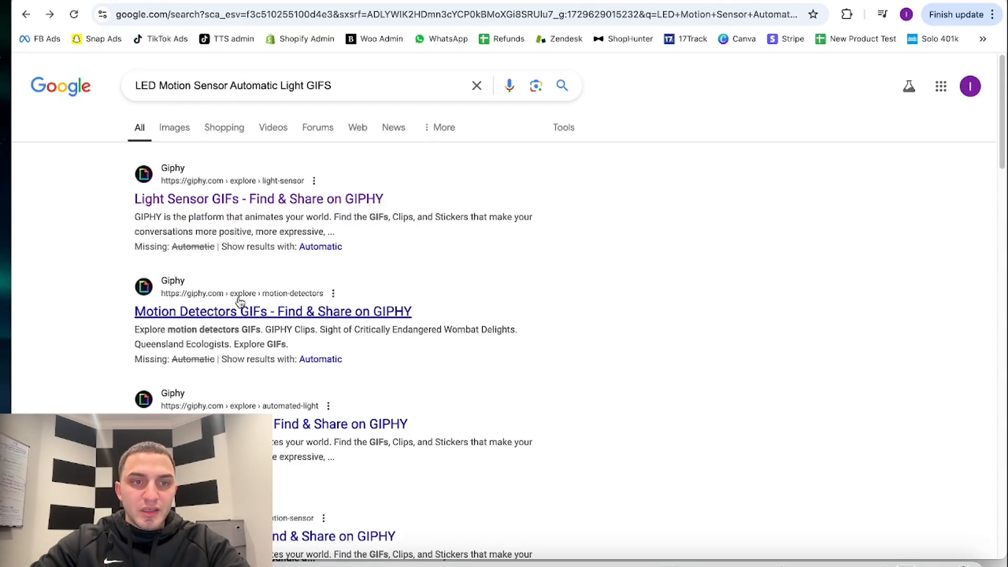
pyautogui.click(173, 128)
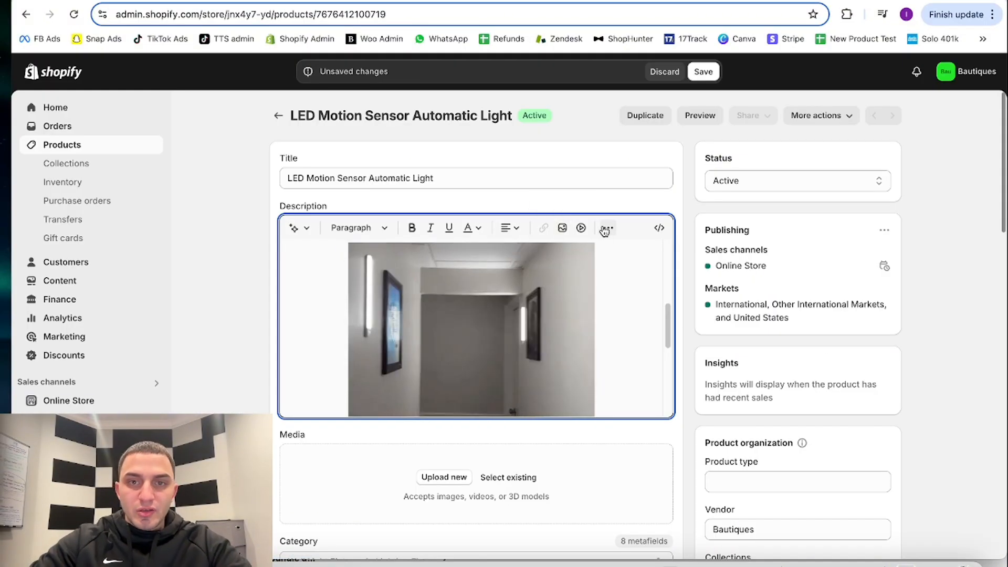
# Insert the uploaded hallway GIF, whose name starts with "2222-ezgif.com", into the Shopify product description.
pyautogui.click(562, 229)
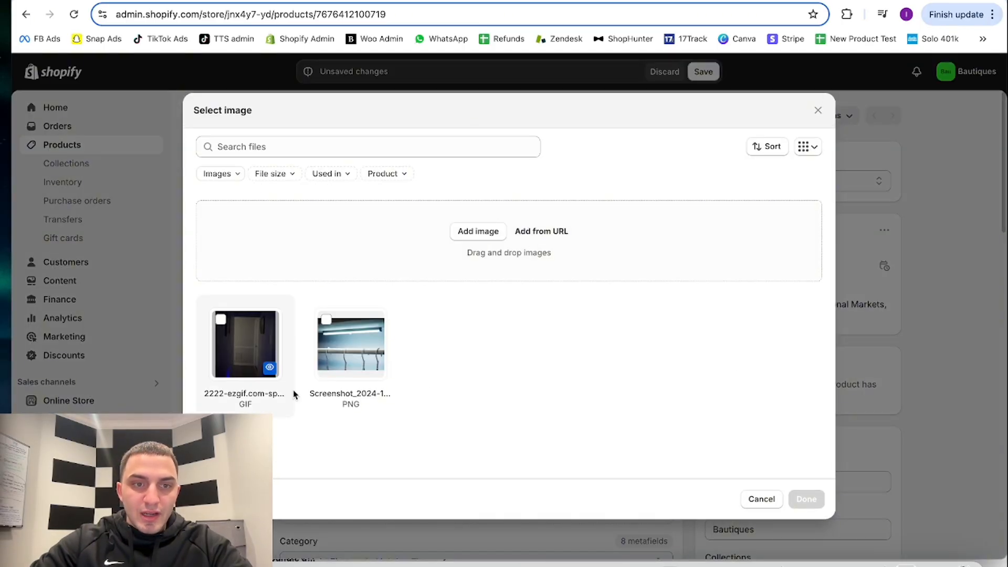
pyautogui.click(244, 338)
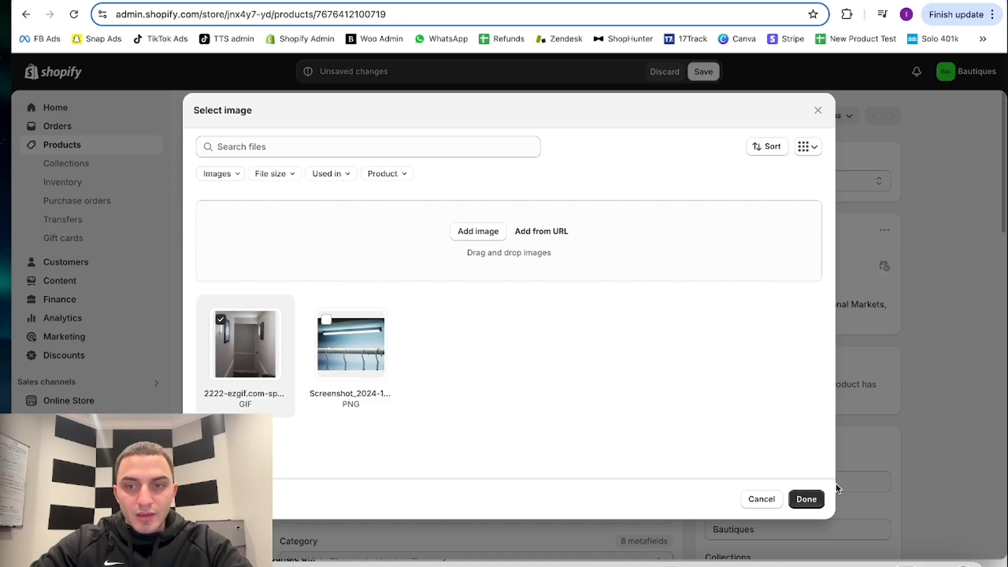
pyautogui.click(806, 499)
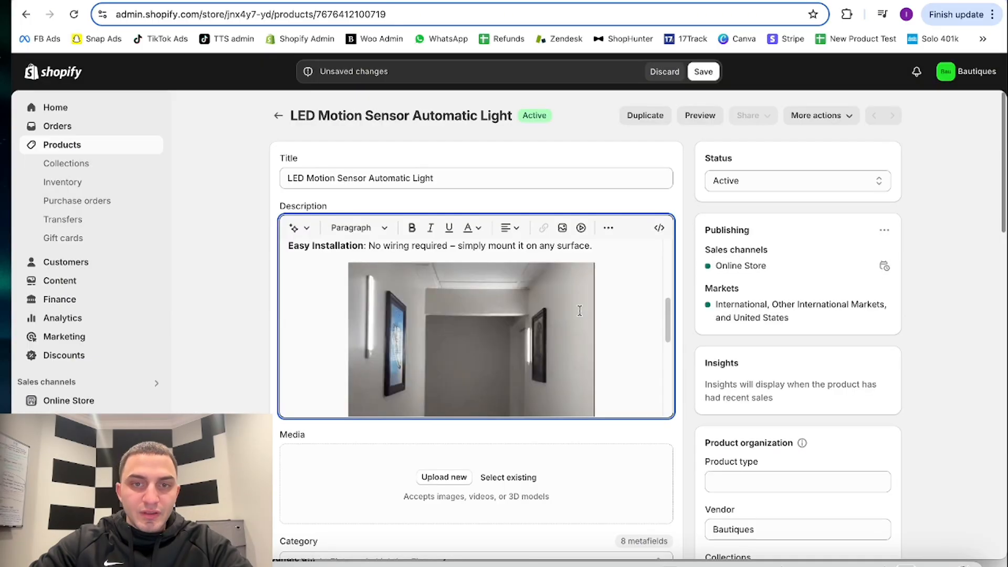
# Save the product with the hallway GIF in place and review its description, including the benefits and features list.
pyautogui.click(577, 284)
pyautogui.moveTo(596, 261); pyautogui.dragTo(581, 281)
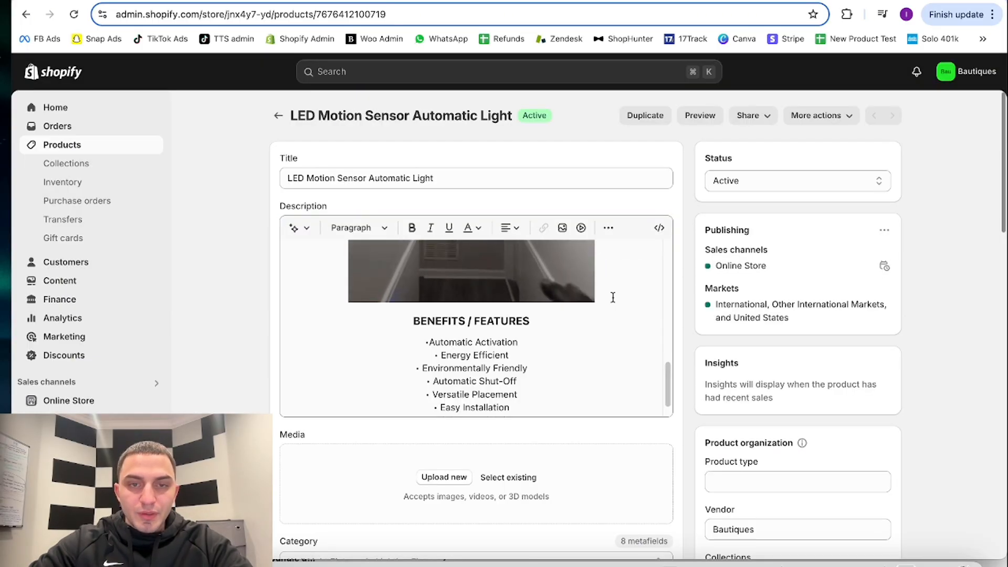
pyautogui.scroll(-1, 612, 297)
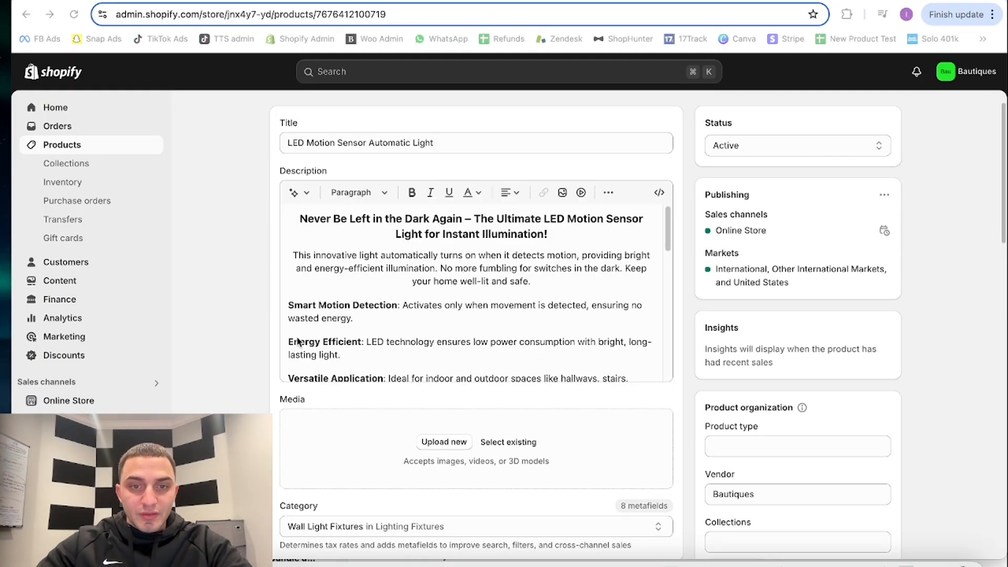
pyautogui.click(297, 342)
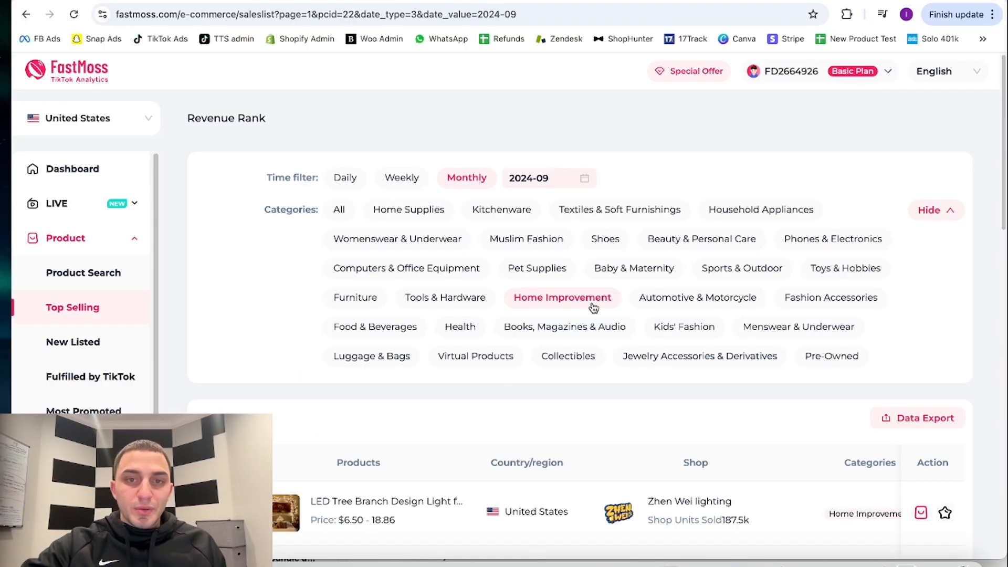
# Switch to FastMoss, open the top-selling LED Motion Sensor Cabinet Light under Home Improvement and browse its product images.
pyautogui.scroll(-6, 481, 207)
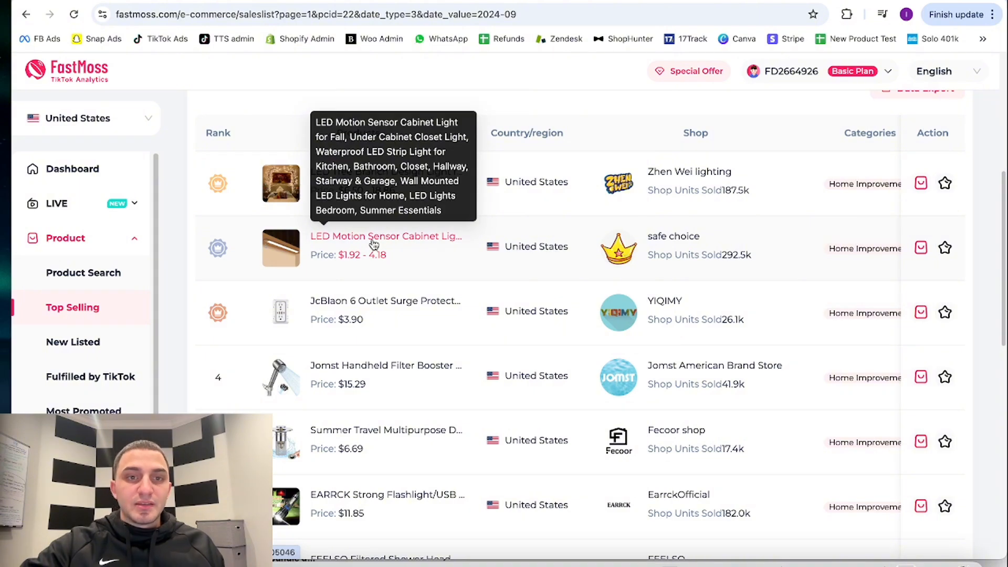
pyautogui.click(374, 237)
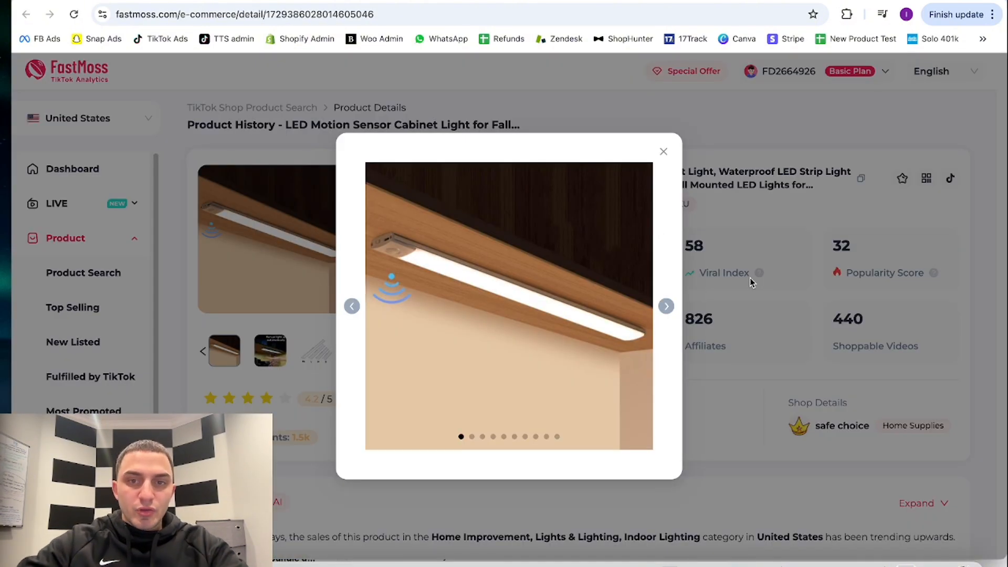
pyautogui.click(666, 307)
pyautogui.click(667, 308)
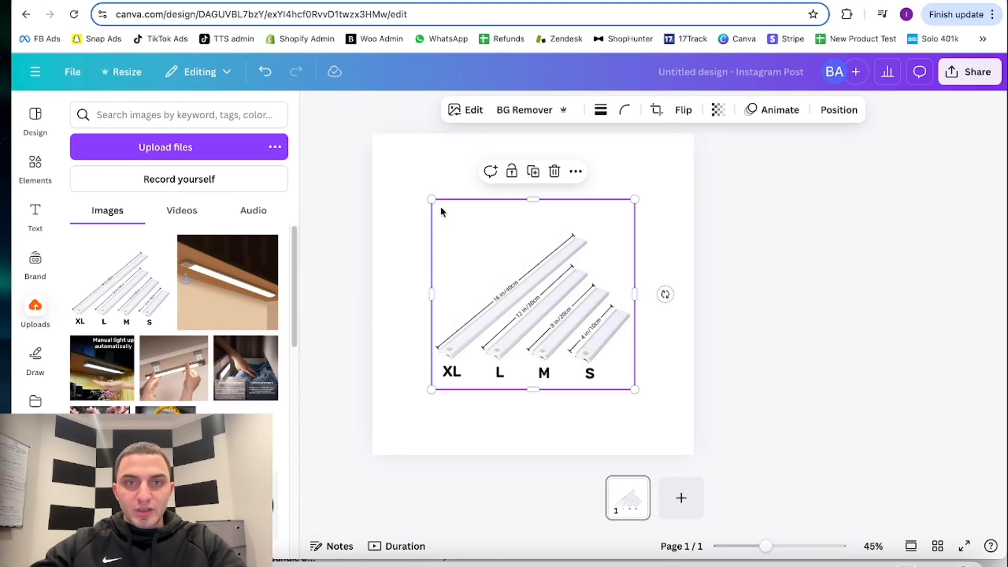
# In the Canva Instagram Post design, delete the size-chart image from the first page and enlarge the hands-mounting-light photo to fill page 4.
pyautogui.press('Delete')
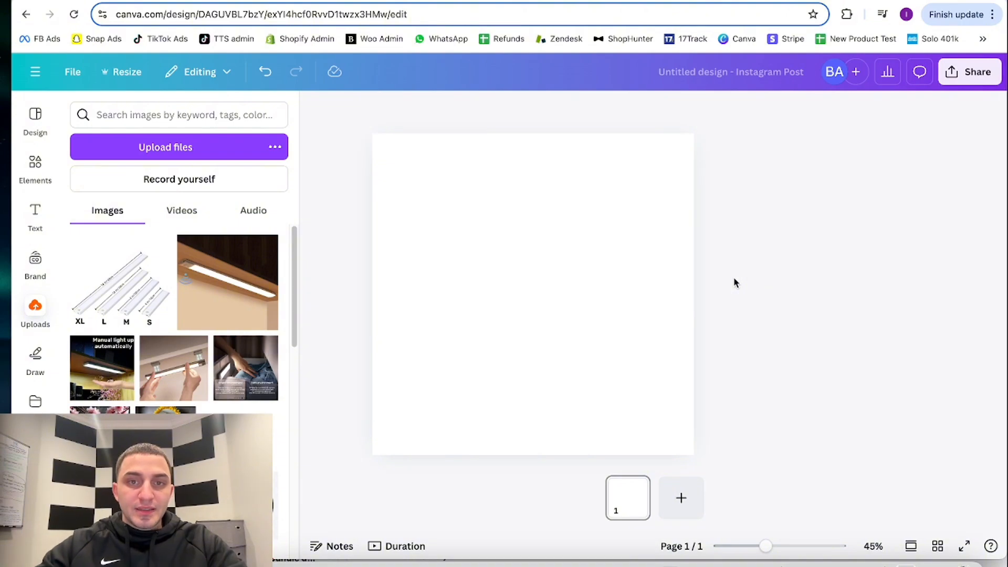
pyautogui.click(72, 71)
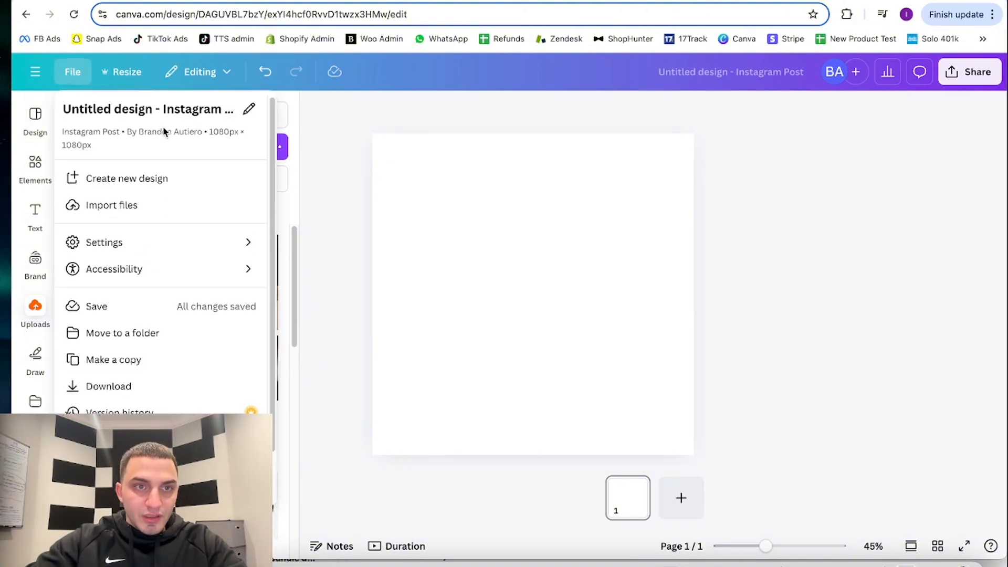
pyautogui.click(454, 178)
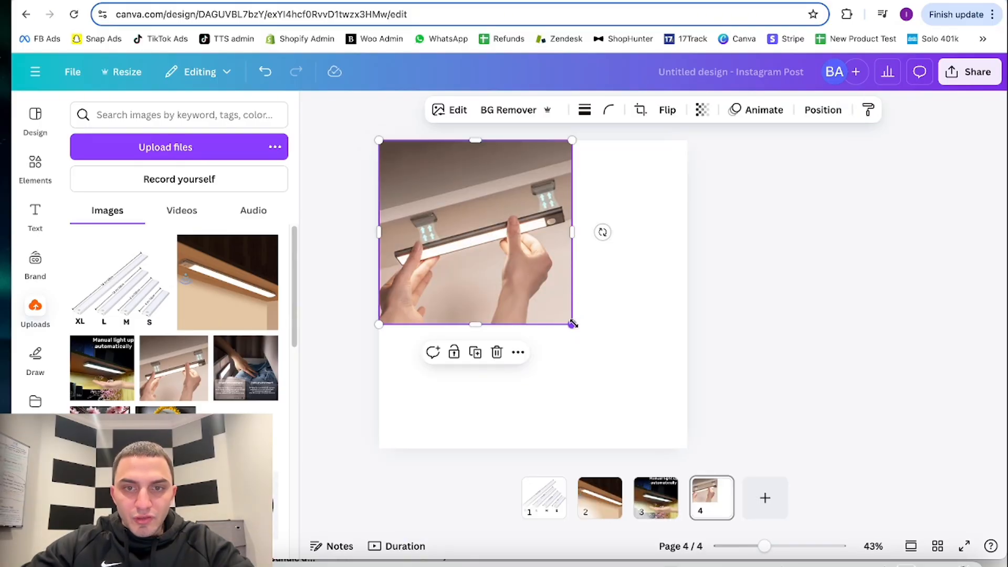
pyautogui.moveTo(571, 324); pyautogui.dragTo(687, 434)
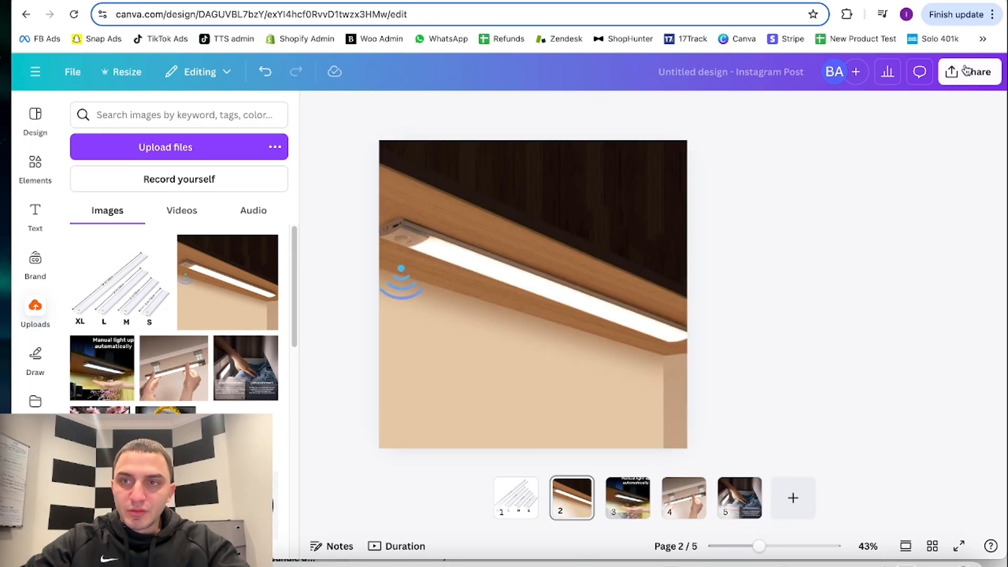
# Download all five pages of the Canva design as JPG and switch back to the Shopify product.
pyautogui.click(965, 70)
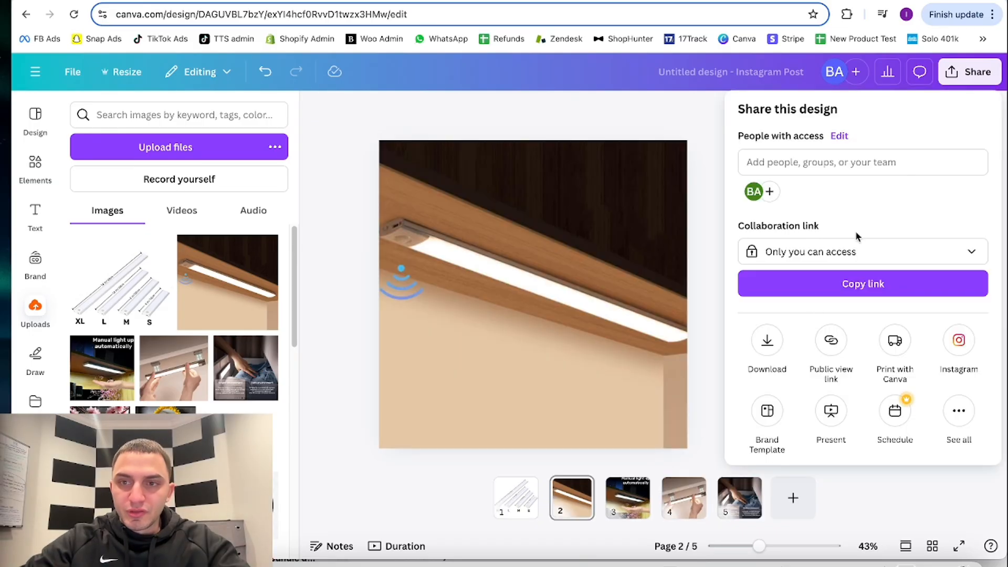
pyautogui.click(767, 342)
pyautogui.click(798, 165)
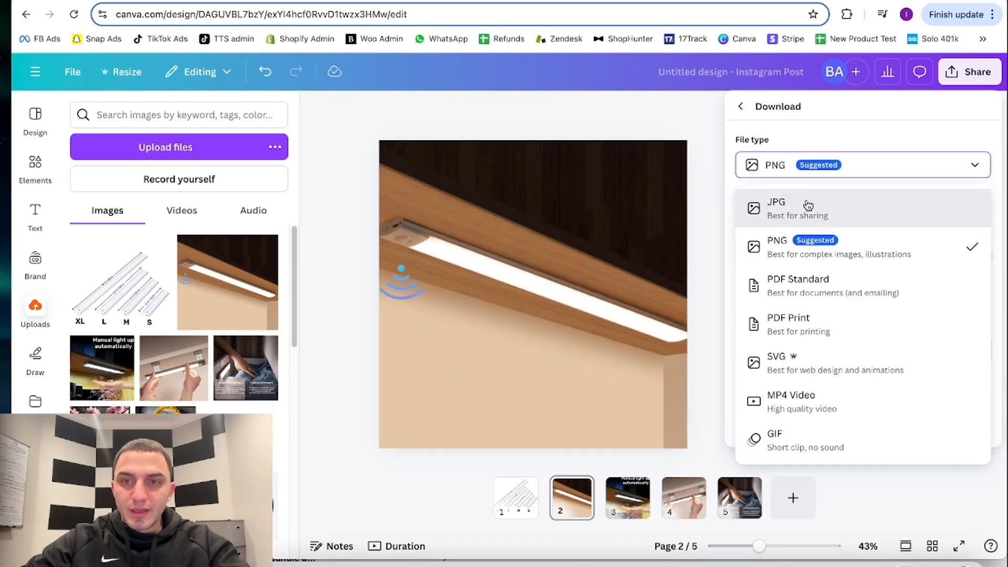
pyautogui.click(805, 205)
pyautogui.click(839, 319)
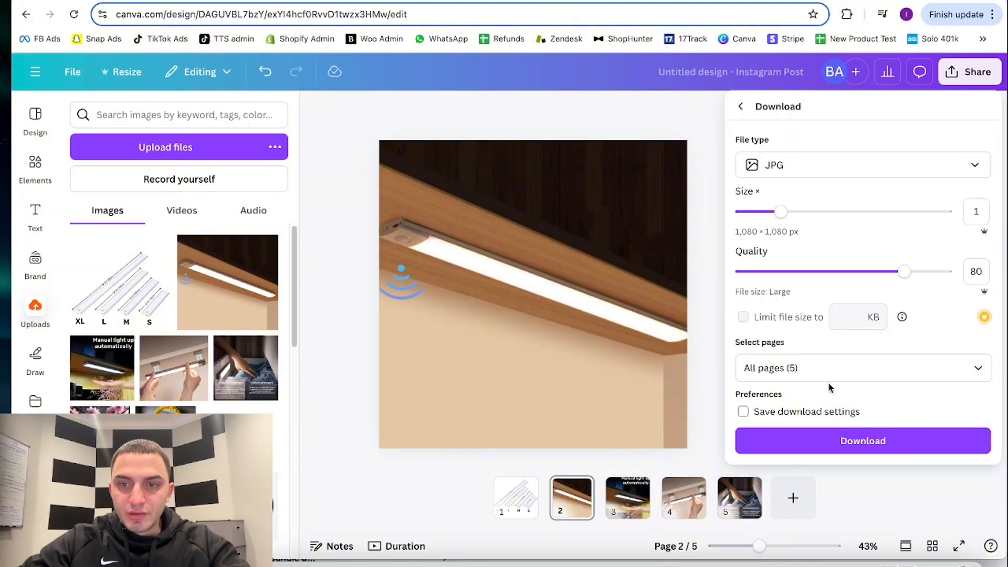
pyautogui.click(834, 442)
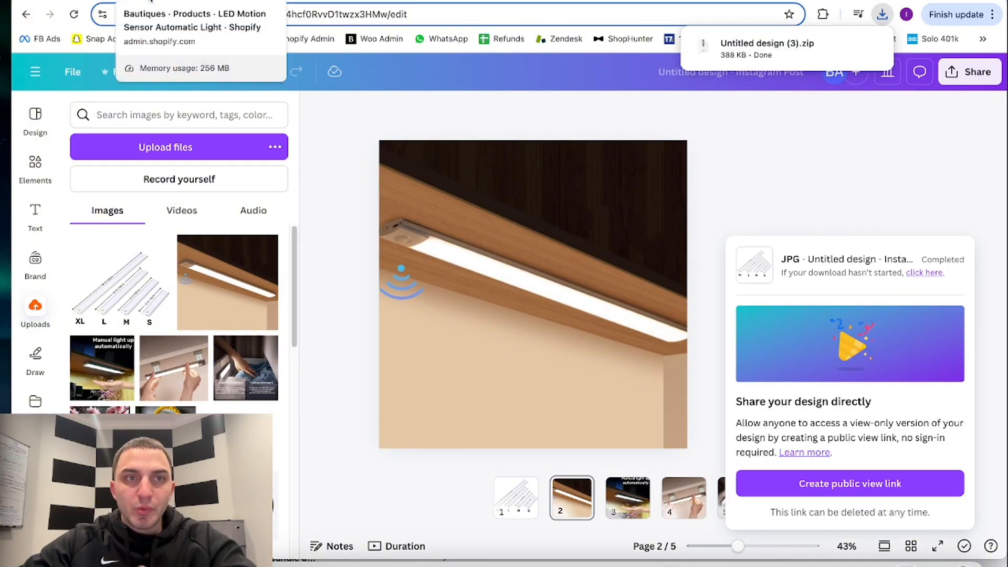
pyautogui.click(168, 1)
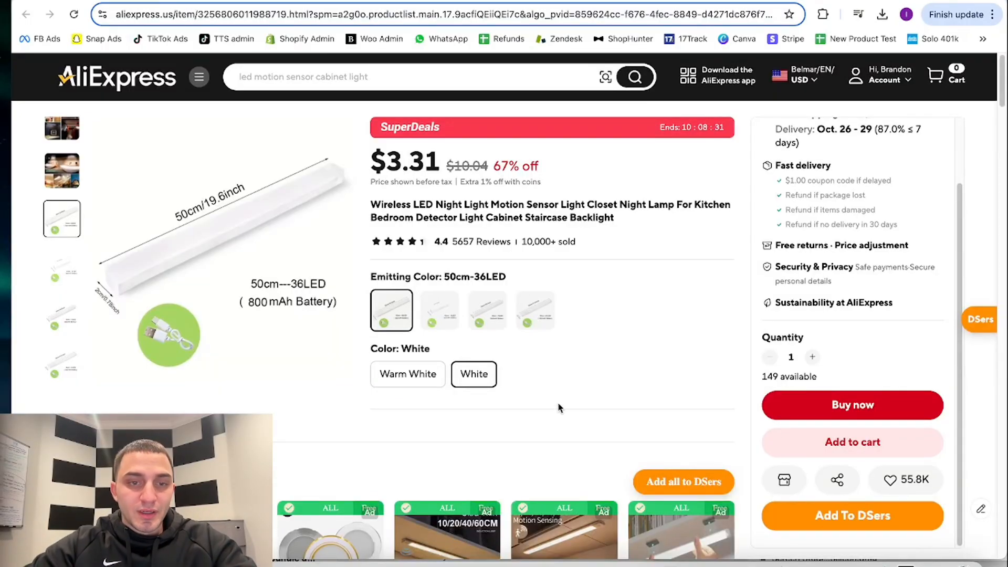
# On AliExpress, examine the customer photos and description images of the Wireless LED Night Light listing.
pyautogui.scroll(-10, 558, 406)
pyautogui.scroll(1, 536, 436)
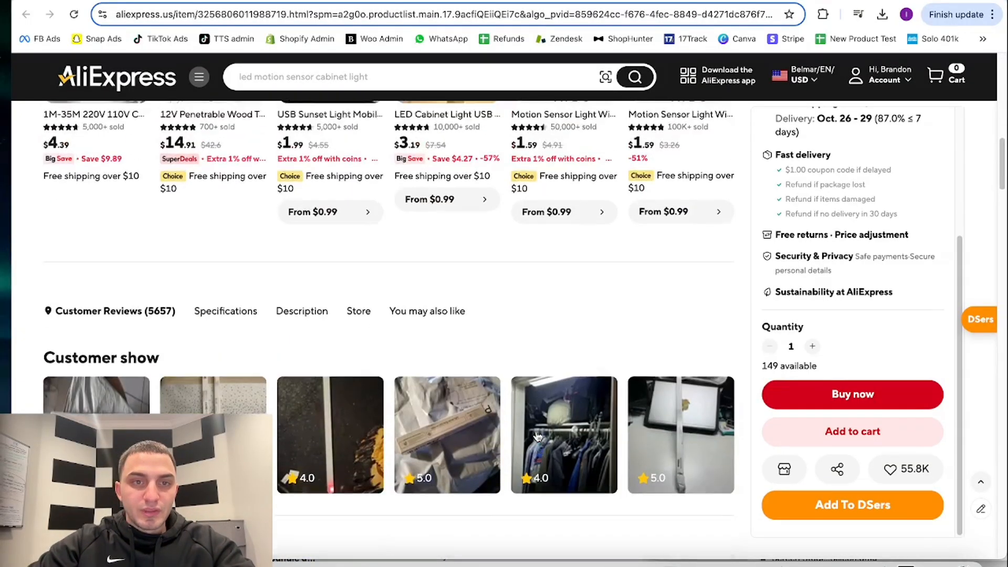
pyautogui.click(302, 312)
pyautogui.scroll(-15, 424, 417)
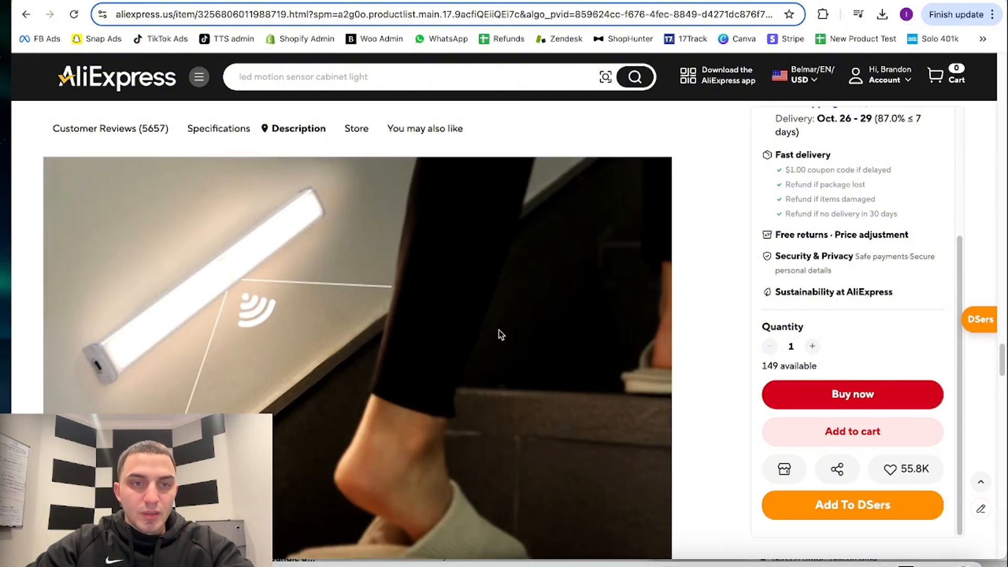
pyautogui.moveTo(496, 324); pyautogui.dragTo(612, 318)
pyautogui.click(736, 256)
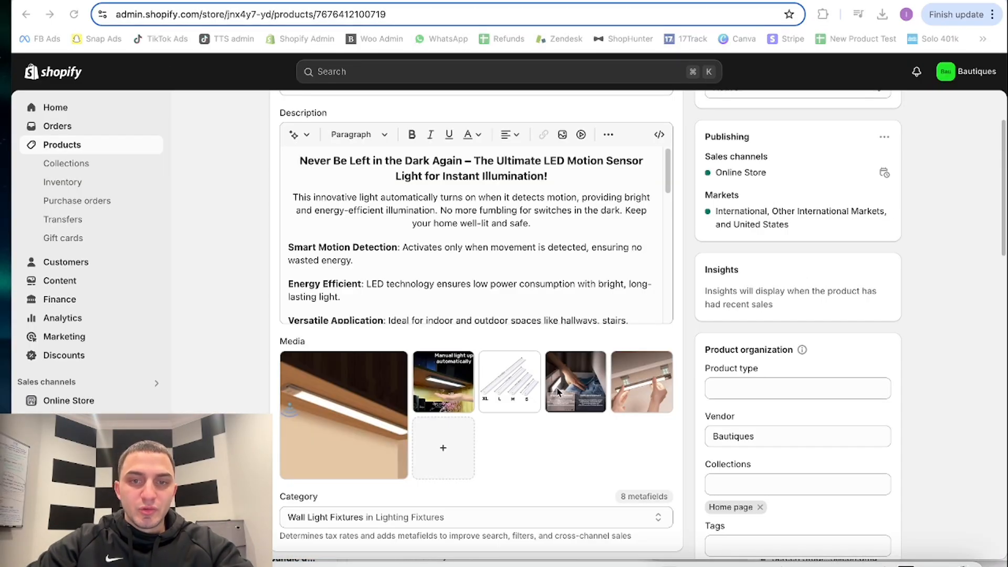
# In Shopify, set the product's price to $19.95 and compare-at price to $29.95, without charging tax on it.
pyautogui.scroll(-7, 567, 503)
pyautogui.scroll(-2, 567, 503)
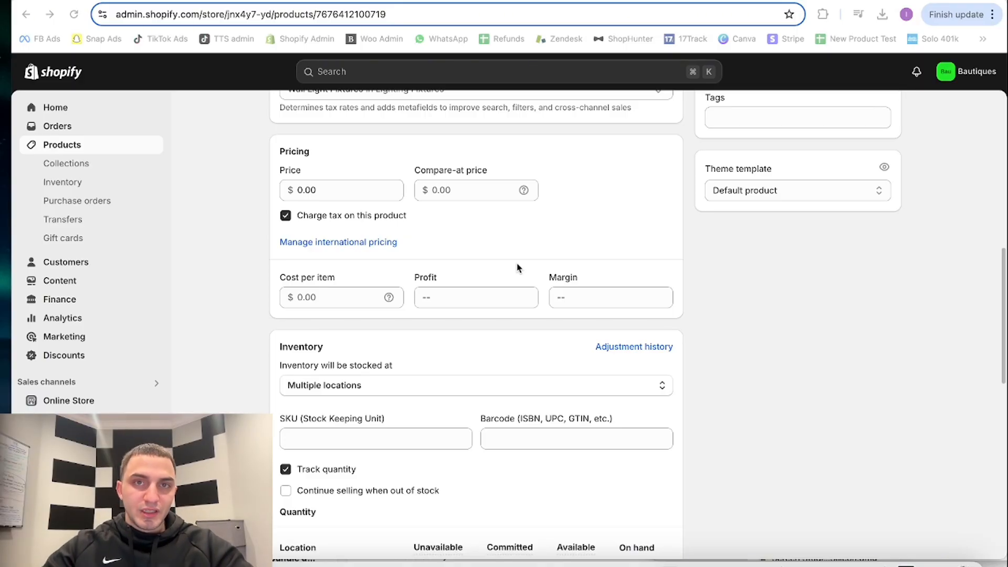
pyautogui.moveTo(336, 190); pyautogui.dragTo(102, 182)
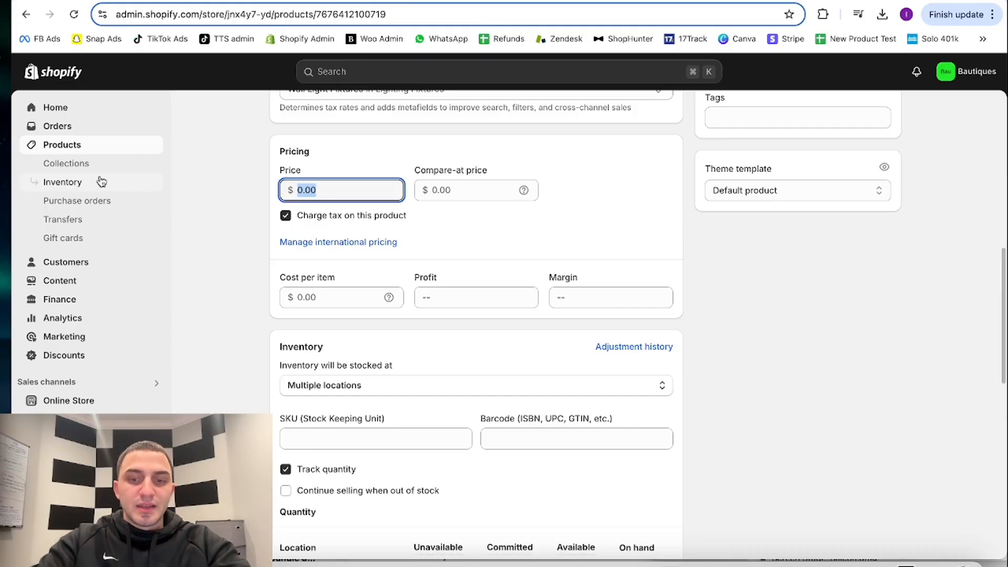
pyautogui.write('19.95')
pyautogui.click(460, 195)
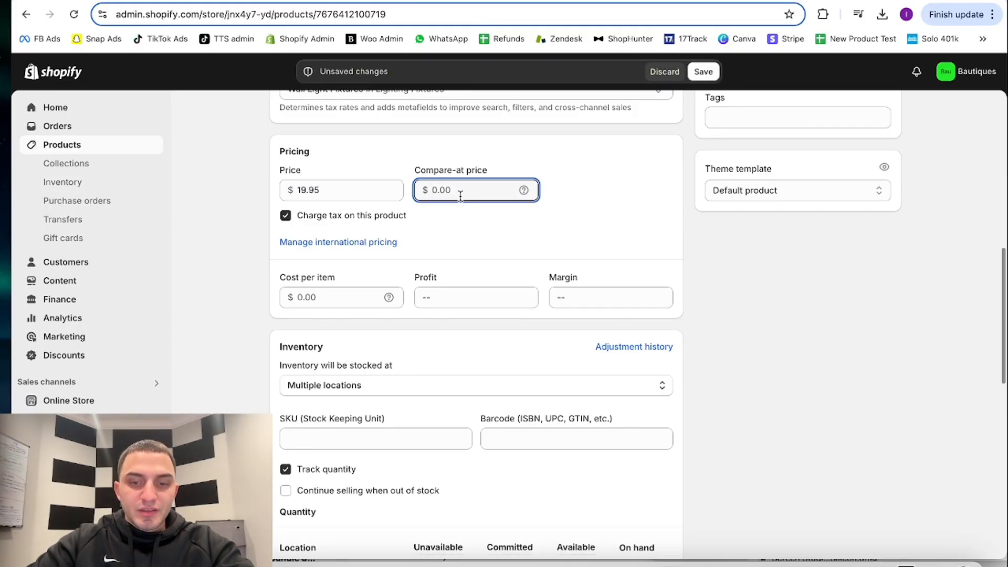
pyautogui.write('29.95')
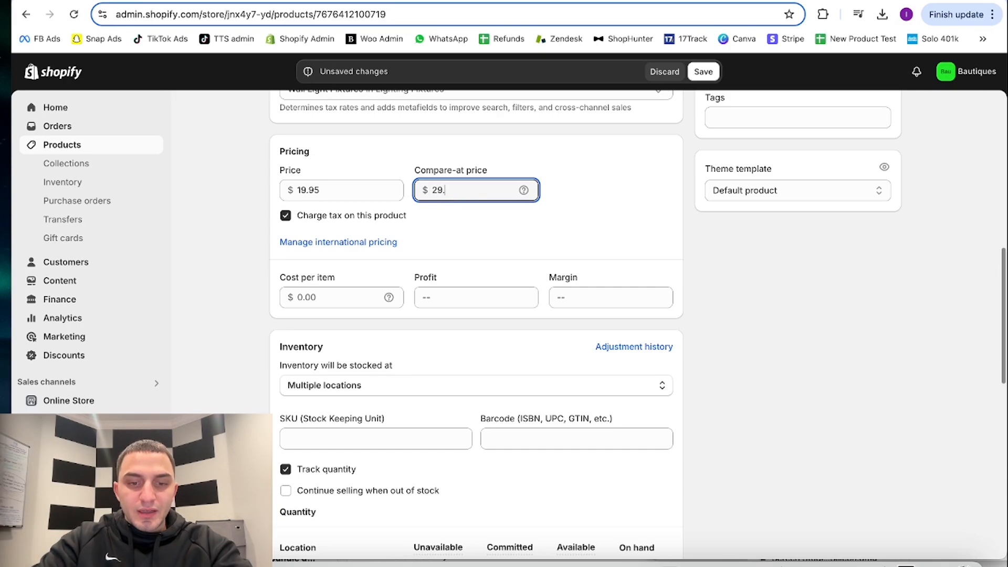
pyautogui.click(514, 225)
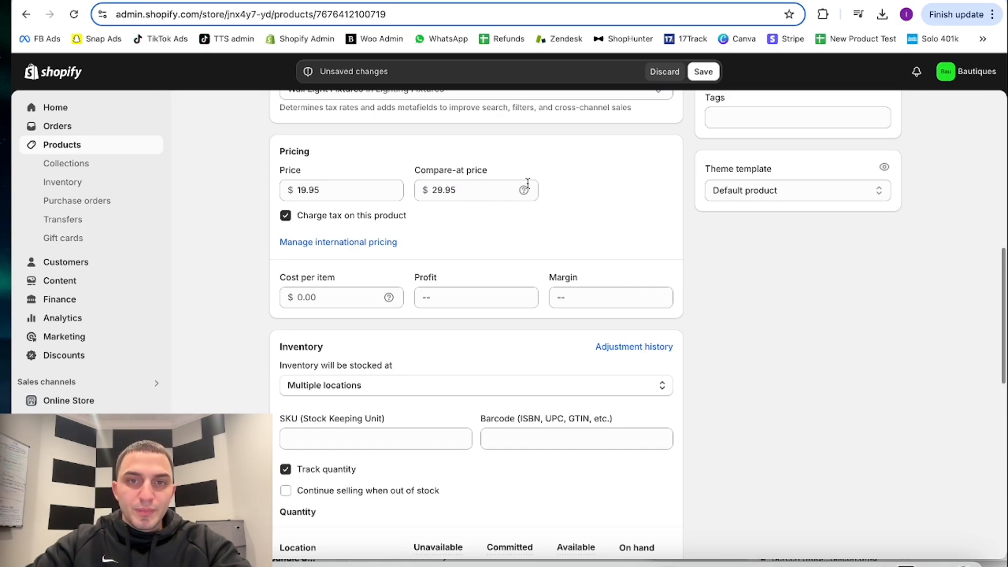
pyautogui.moveTo(524, 188)
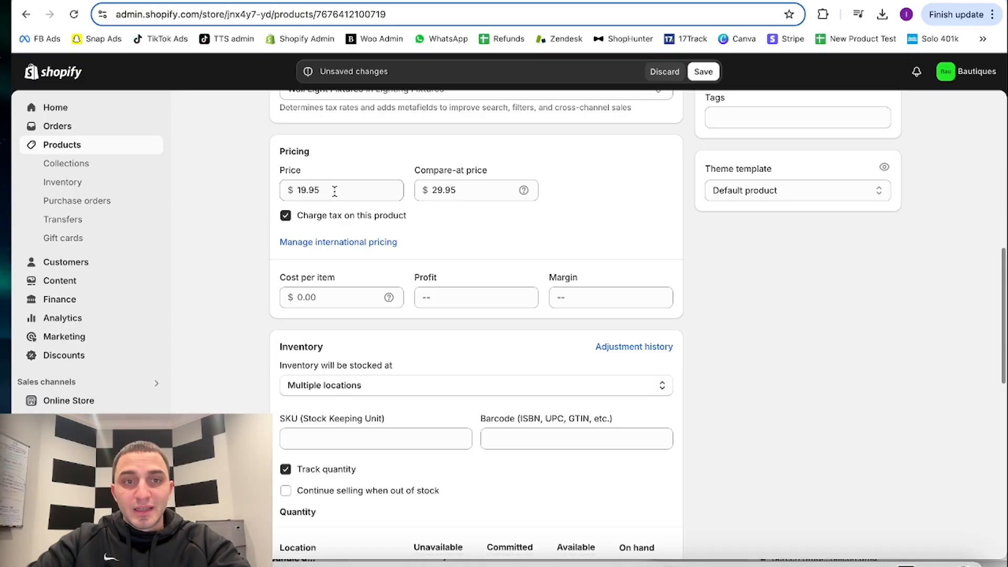
pyautogui.click(290, 223)
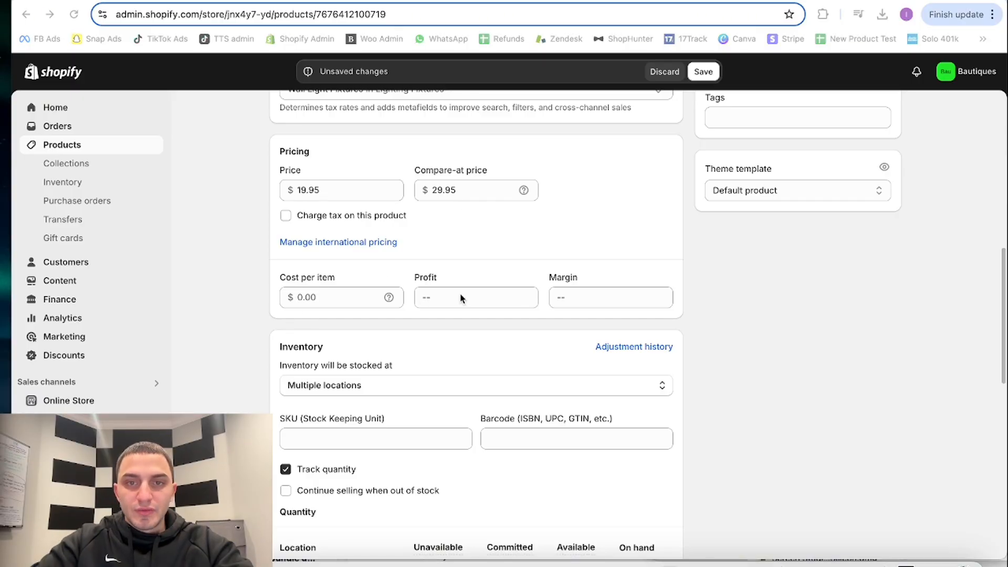
# Set the inventory to be stocked at dsers-fulfillment-service and turn off quantity tracking.
pyautogui.scroll(-3, 428, 212)
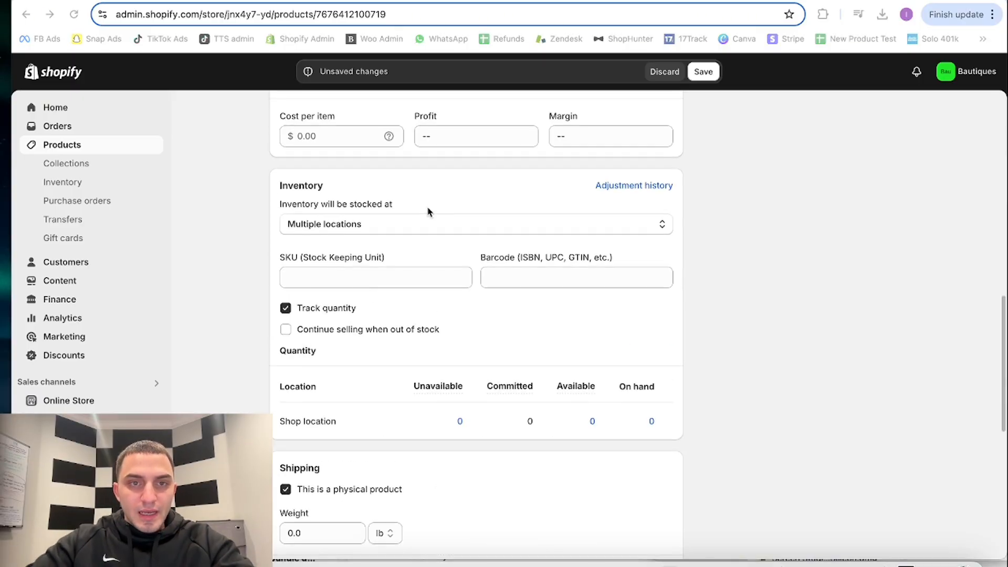
pyautogui.click(405, 228)
pyautogui.click(405, 248)
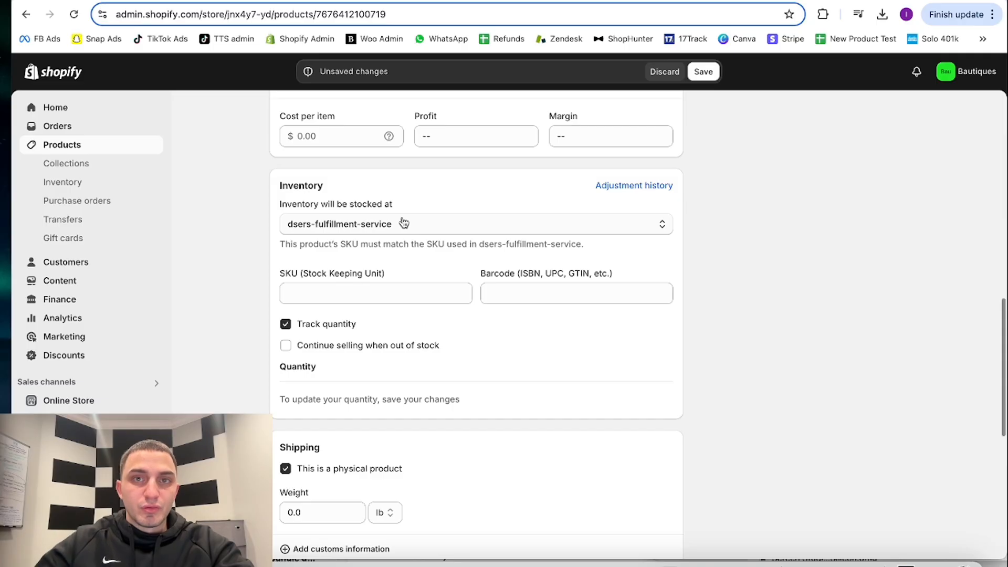
pyautogui.click(287, 325)
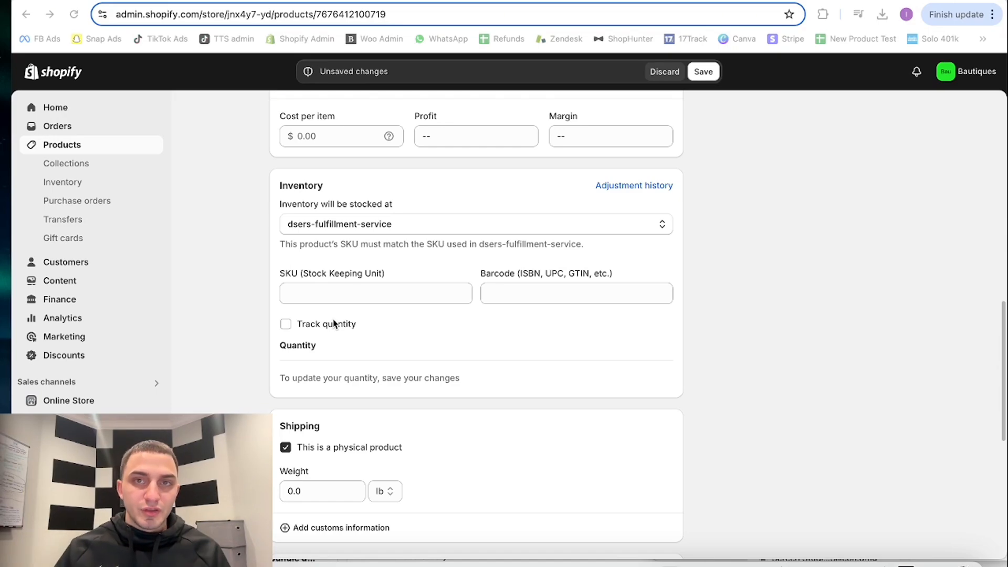
# Enter B123 as the product's SKU and save the product.
pyautogui.click(363, 294)
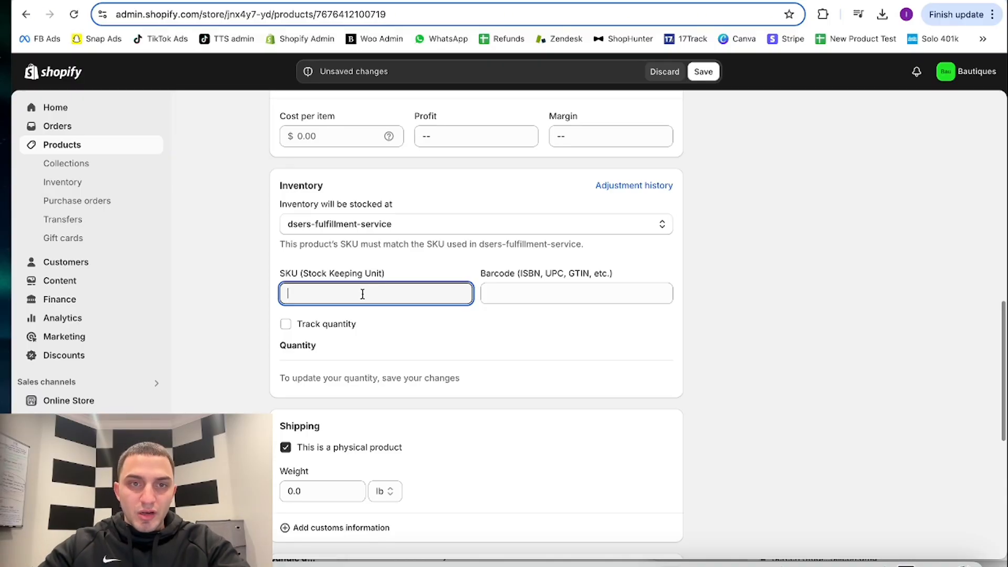
pyautogui.write('B123')
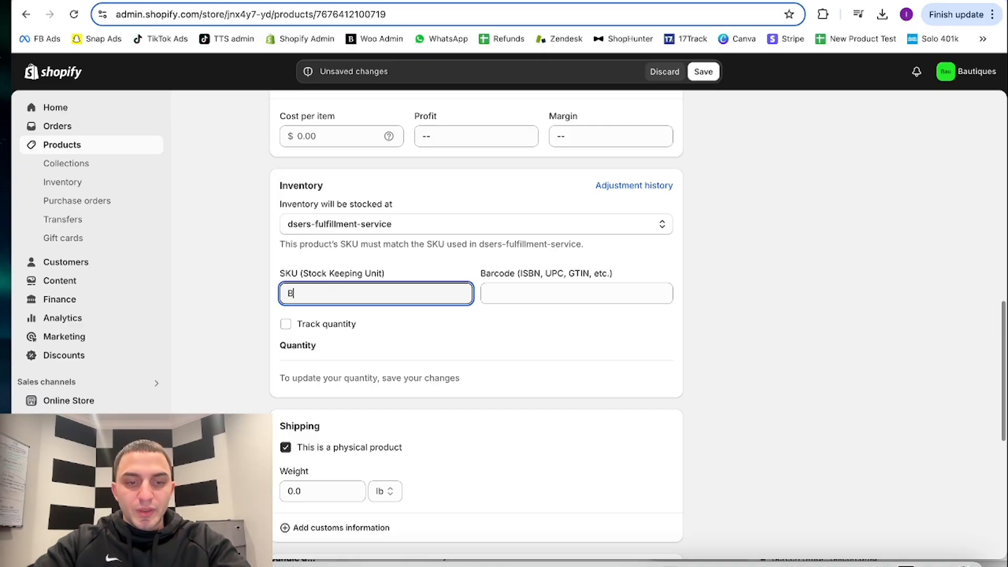
pyautogui.scroll(-2, 293, 355)
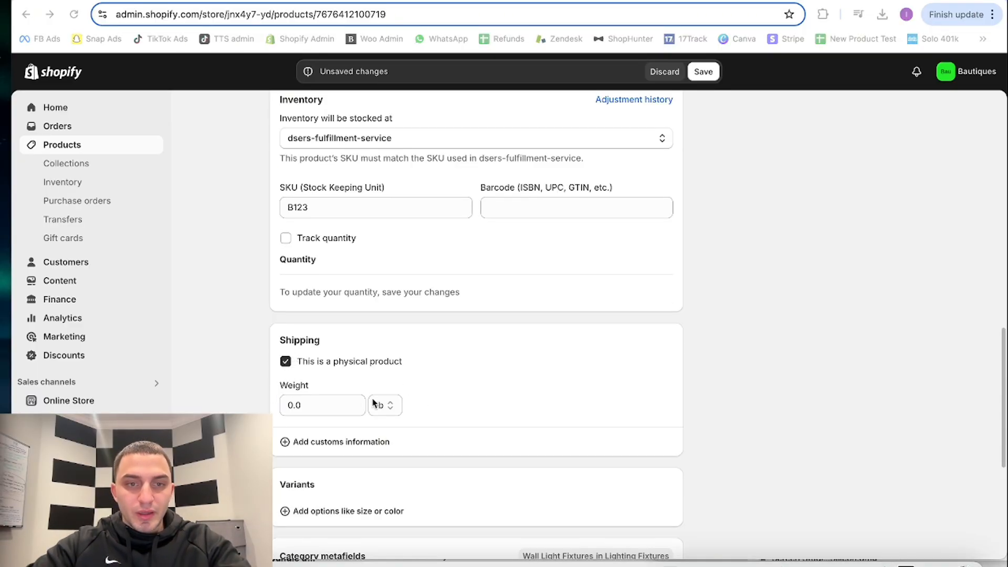
pyautogui.press('super+s')
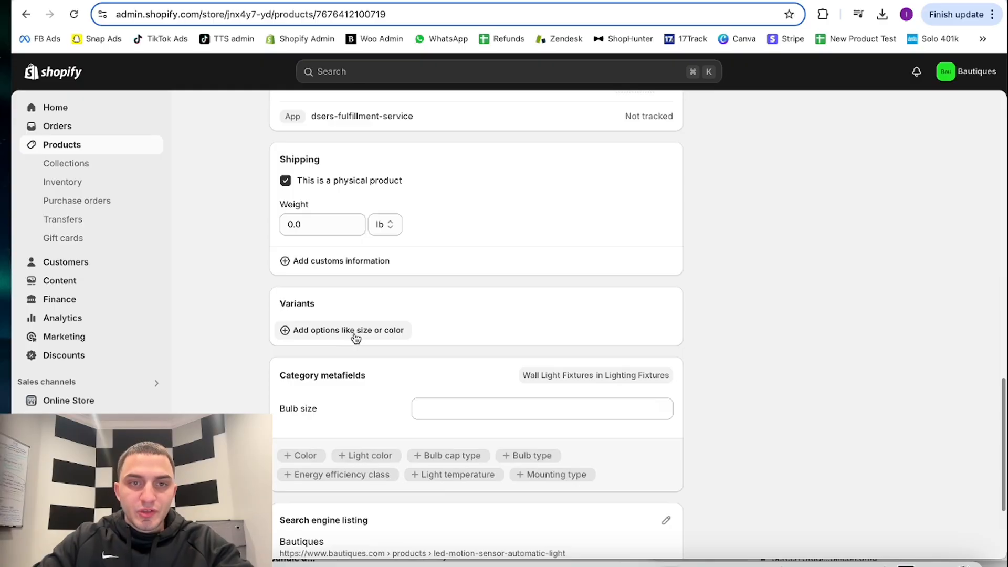
# Add a custom variant option named "Size" to the product.
pyautogui.click(356, 338)
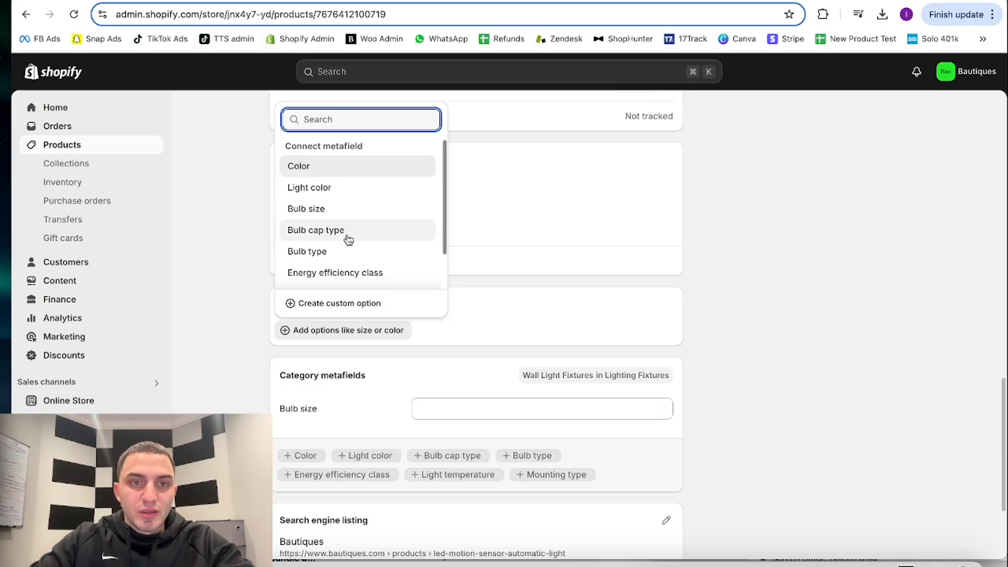
pyautogui.click(338, 303)
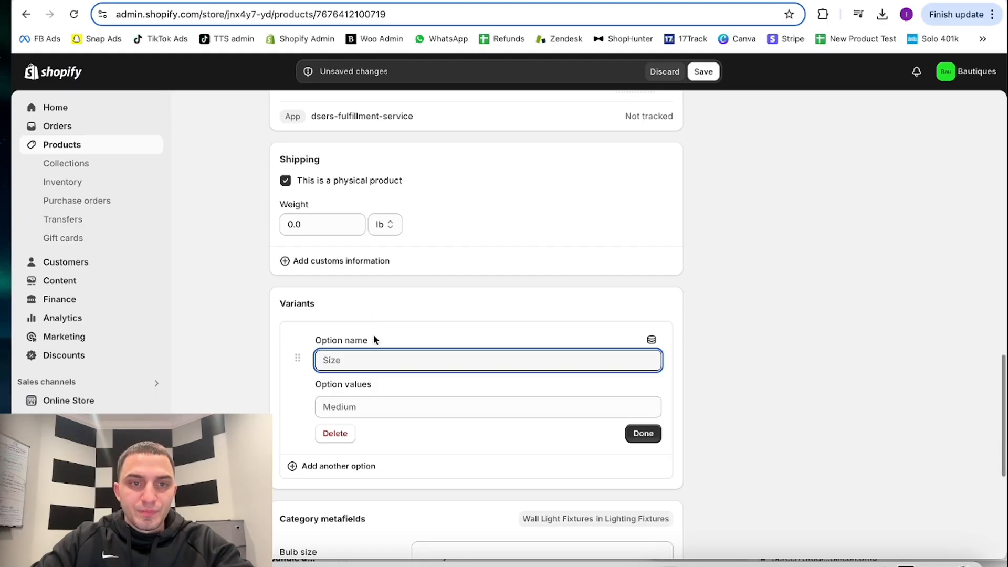
pyautogui.write('Size')
pyautogui.press('Tab')
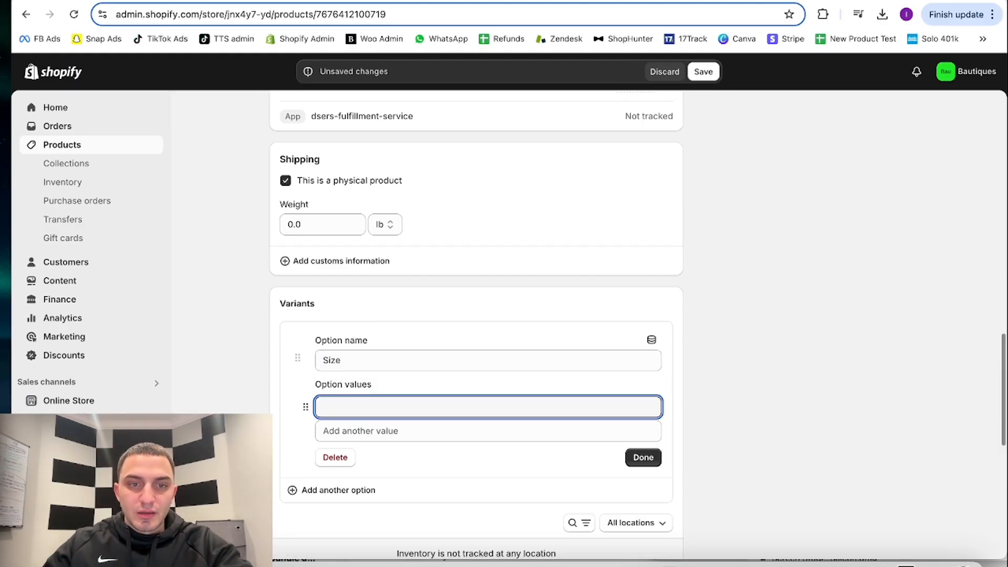
# Add the values Small (4in/10cm), Medium (8in/20cm), Large (12in/30cm) and XL (16in/40cm) to the Size option and finish the option.
pyautogui.write('Small (4in/10cm) Medium (8in/20cm) Large (12in/30cm) XL (16in/40cm)')
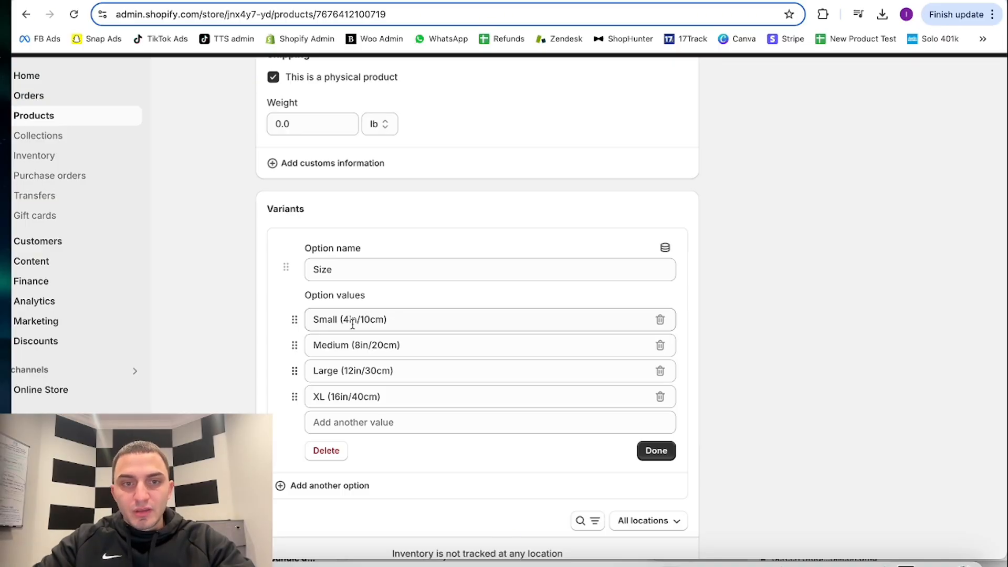
pyautogui.click(636, 449)
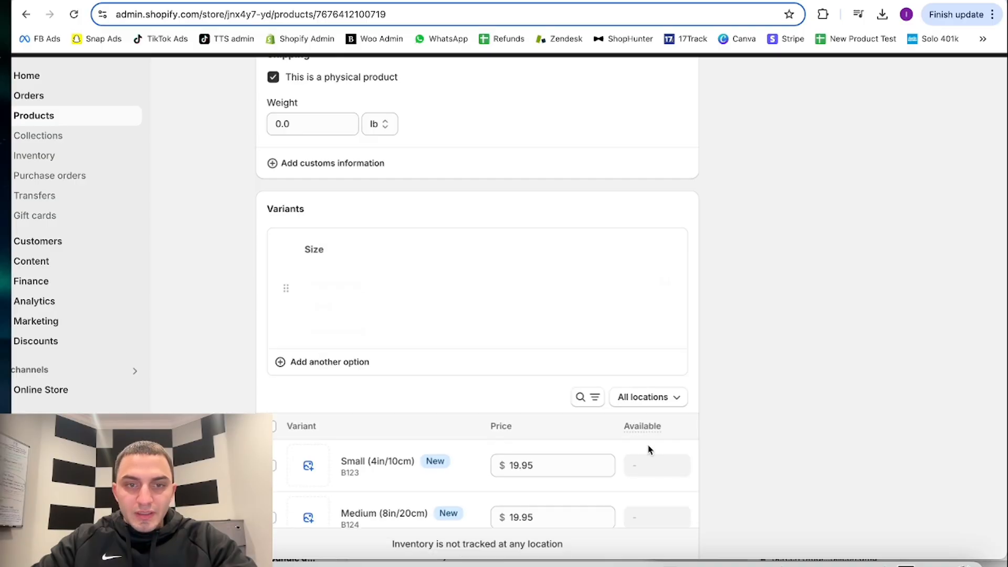
pyautogui.scroll(-1, 487, 376)
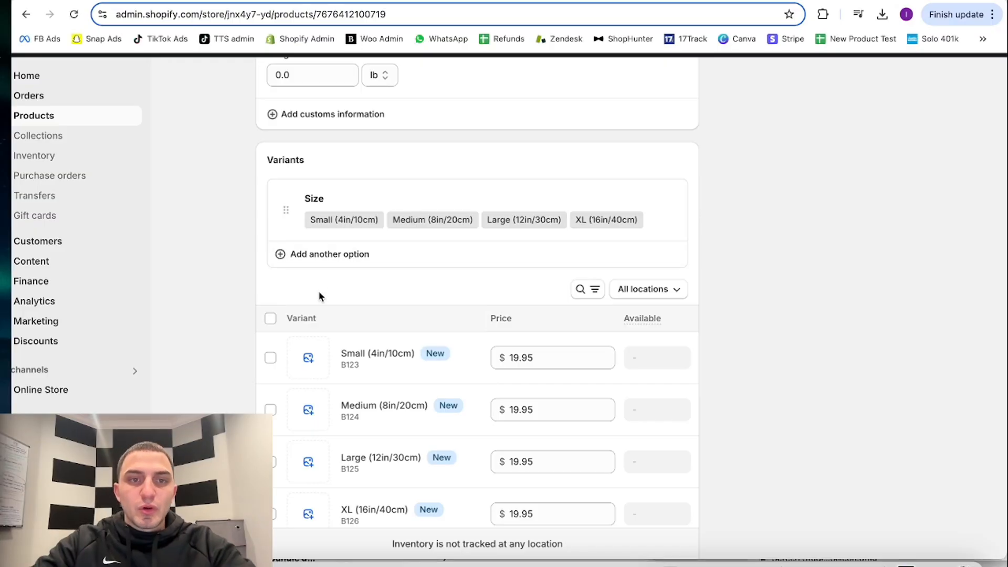
pyautogui.click(322, 260)
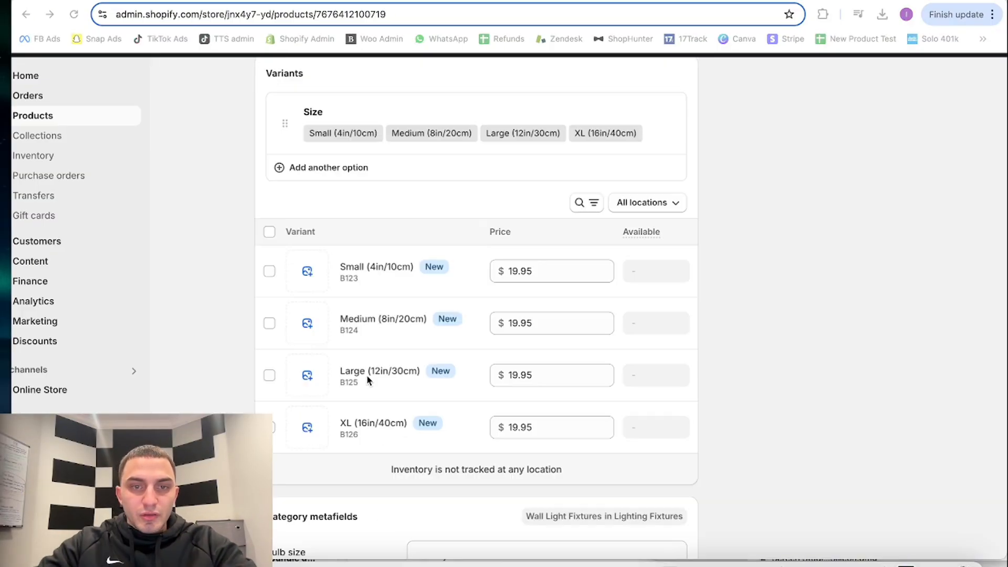
# Shorten the search engine listing's meta description so that it ends after "Keep your home well-lit and safe.".
pyautogui.scroll(-6, 368, 378)
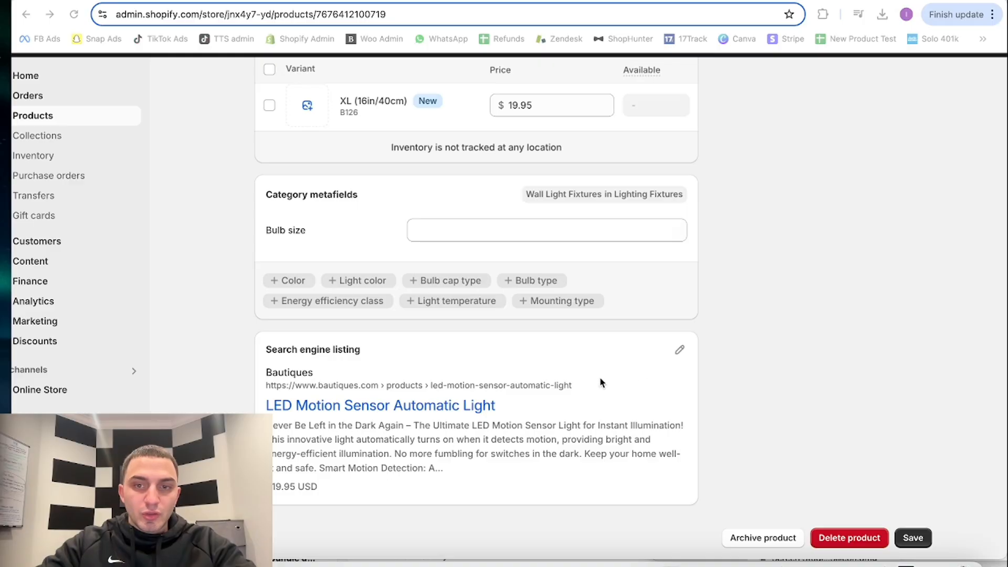
pyautogui.click(679, 349)
pyautogui.scroll(-5, 603, 398)
pyautogui.click(546, 447)
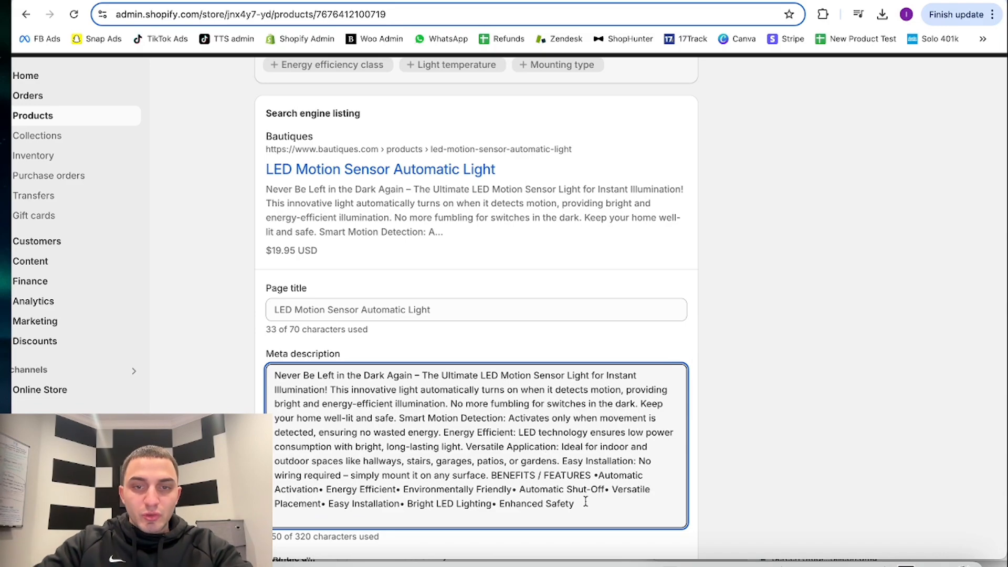
pyautogui.moveTo(586, 501); pyautogui.dragTo(399, 418)
pyautogui.press('BackSpace')
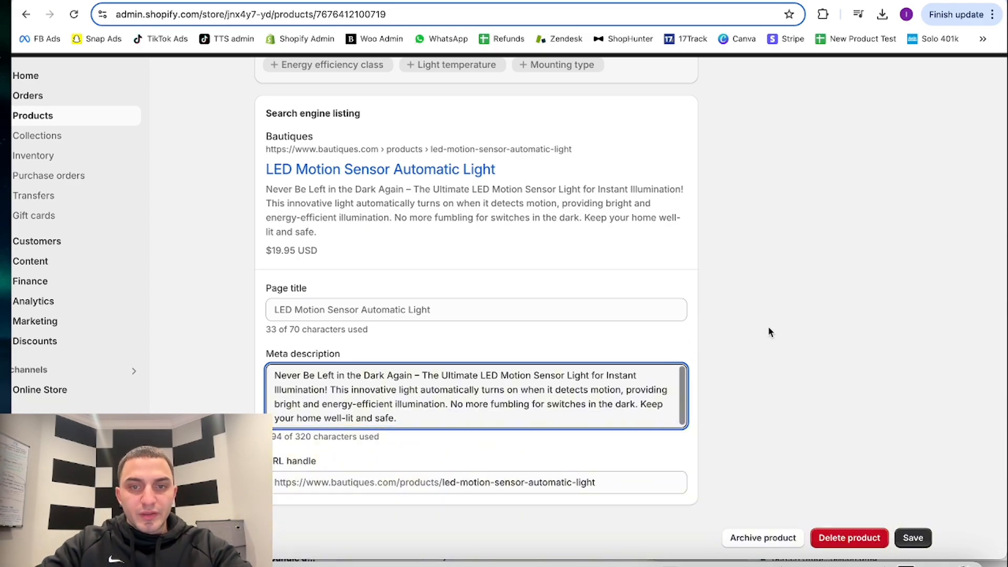
# Set the product's URL handle to led-motion-sensor and turn off the URL redirect.
pyautogui.click(617, 482)
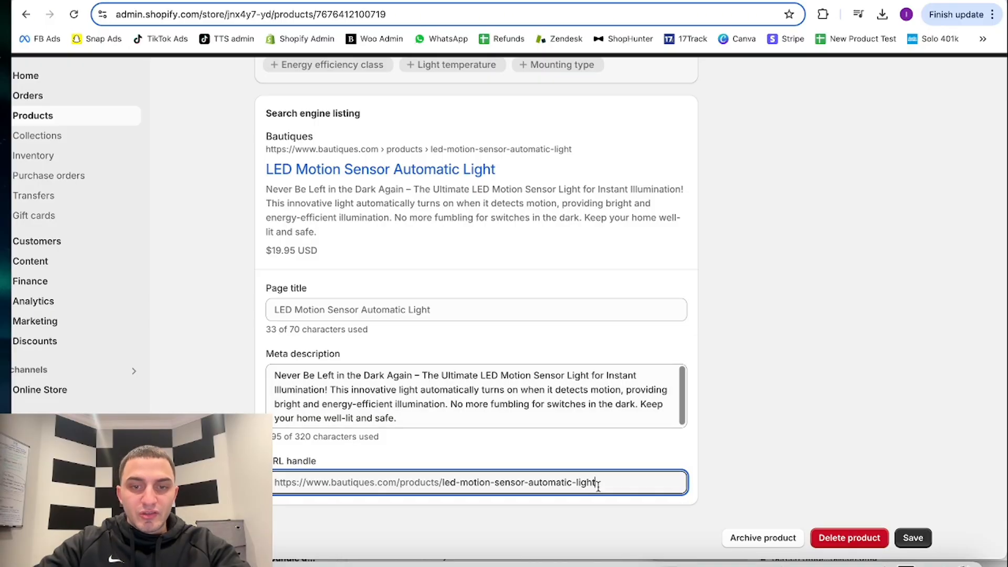
pyautogui.moveTo(598, 481); pyautogui.dragTo(442, 482)
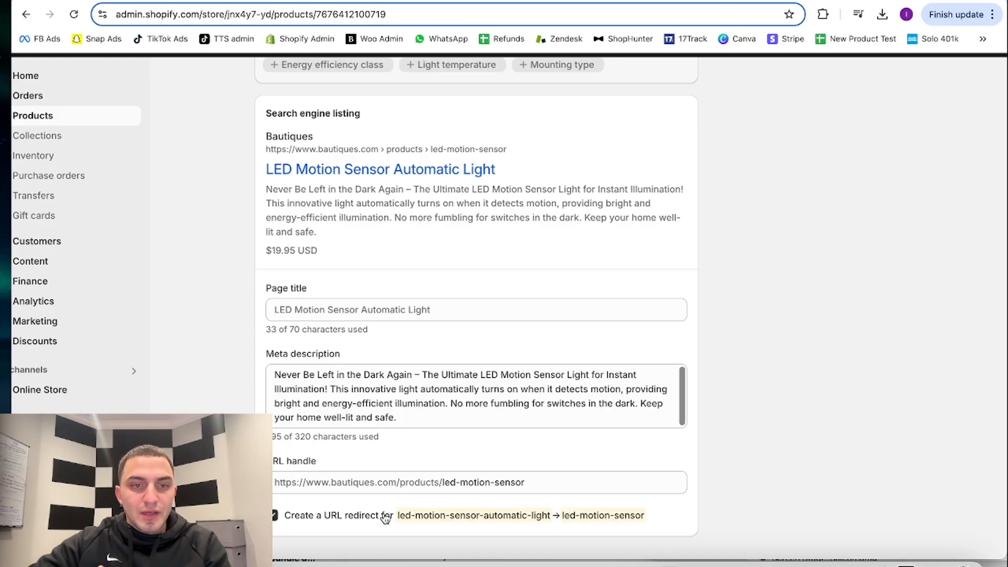
pyautogui.tripleClick(472, 480)
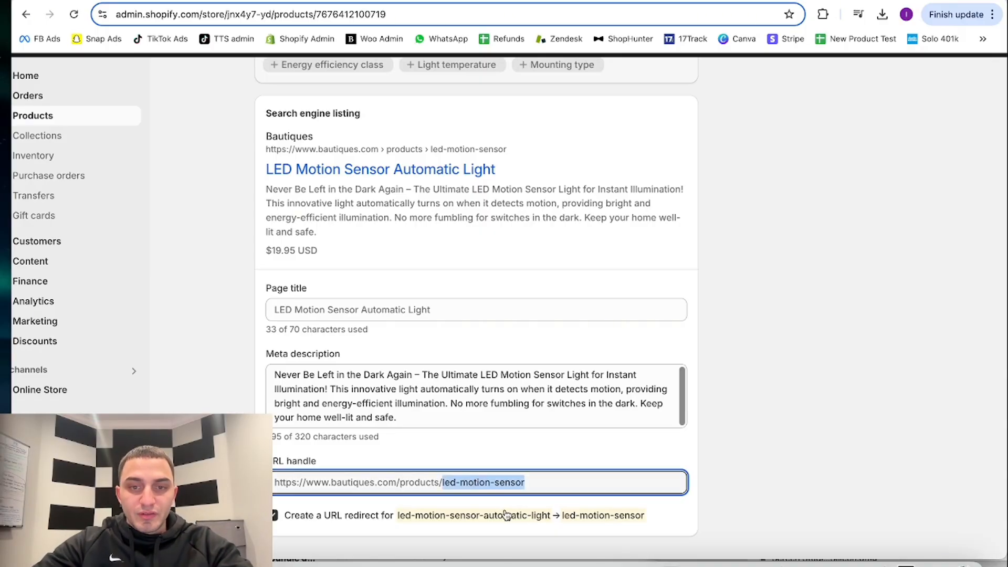
pyautogui.click(339, 519)
pyautogui.scroll(-1, 752, 406)
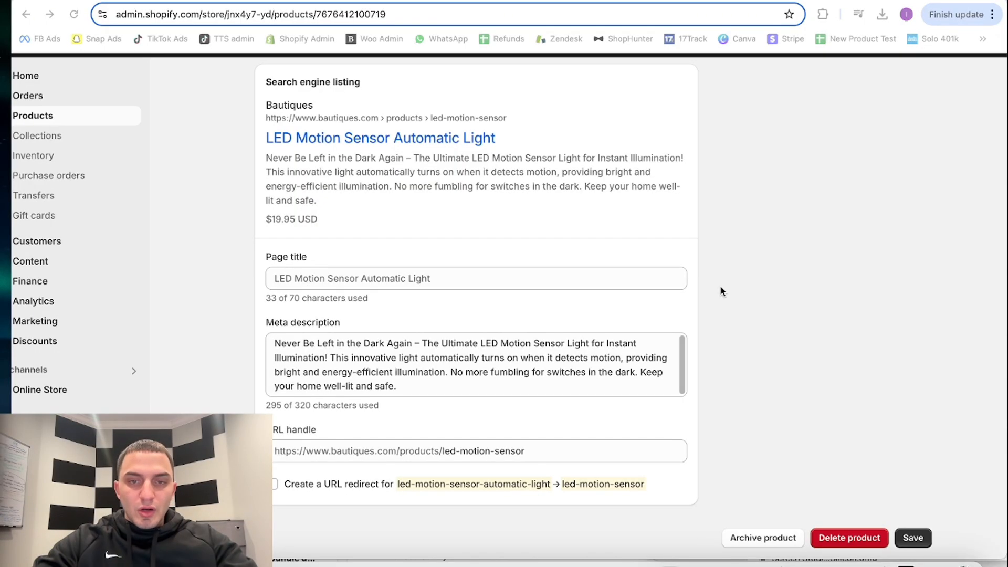
# Check the product's publishing and collection settings, and save the product.
pyautogui.scroll(10, 759, 398)
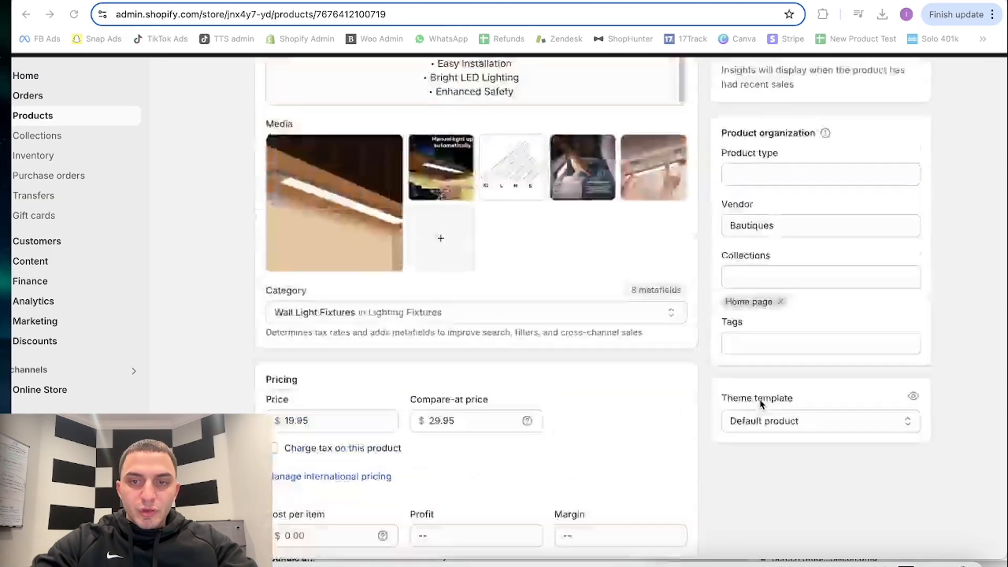
pyautogui.scroll(3, 760, 404)
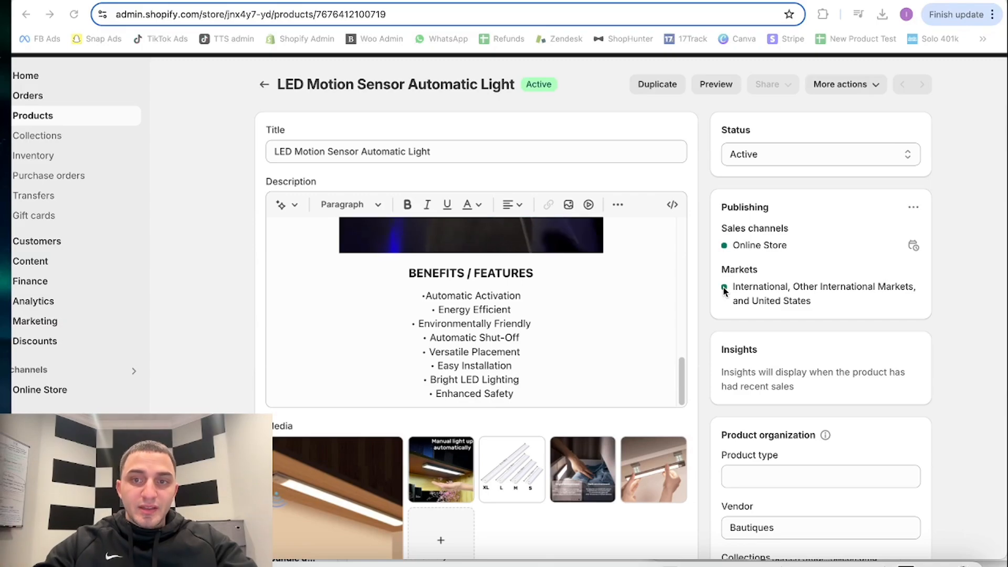
pyautogui.scroll(-5, 729, 430)
pyautogui.click(777, 325)
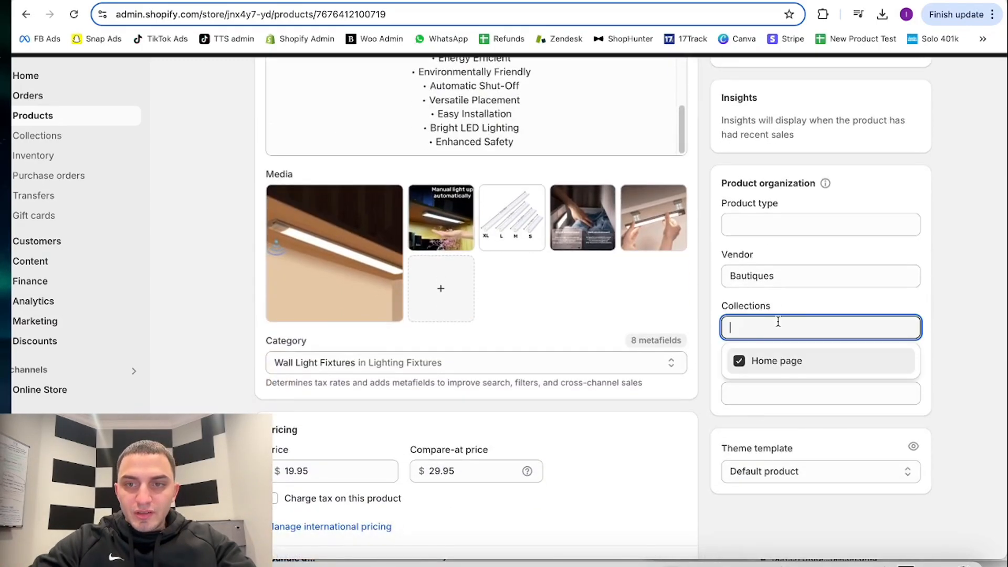
pyautogui.click(789, 304)
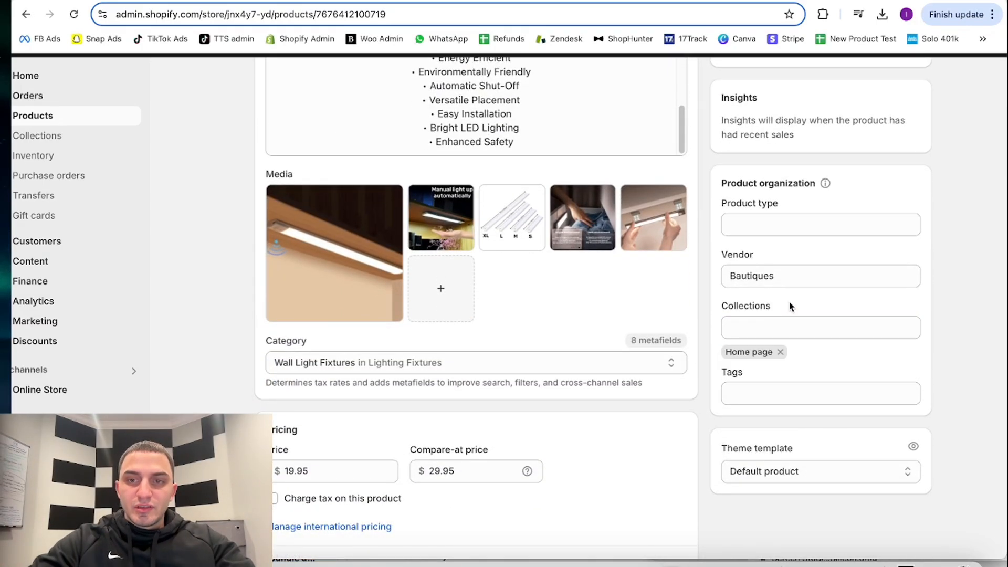
pyautogui.scroll(-15, 743, 214)
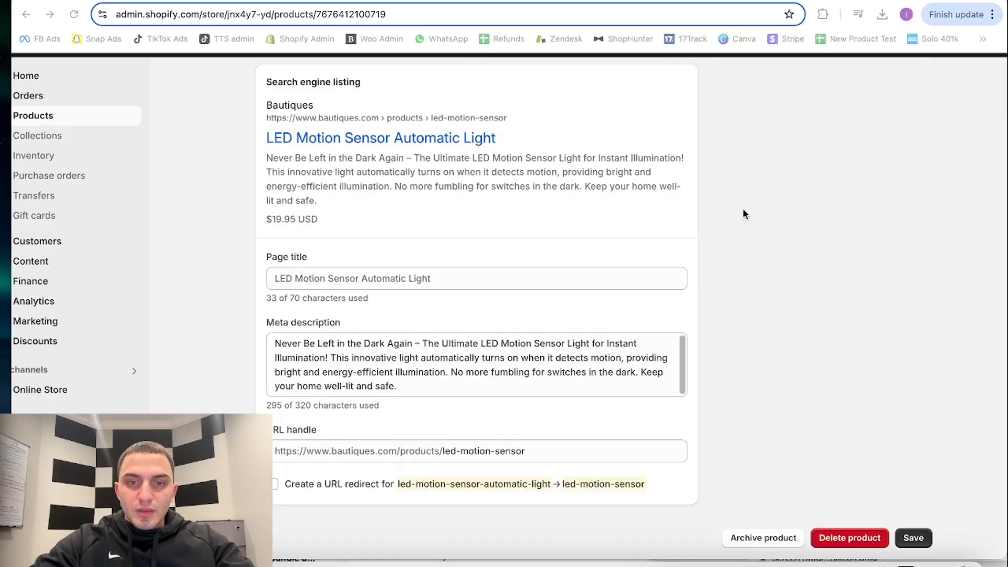
pyautogui.click(913, 538)
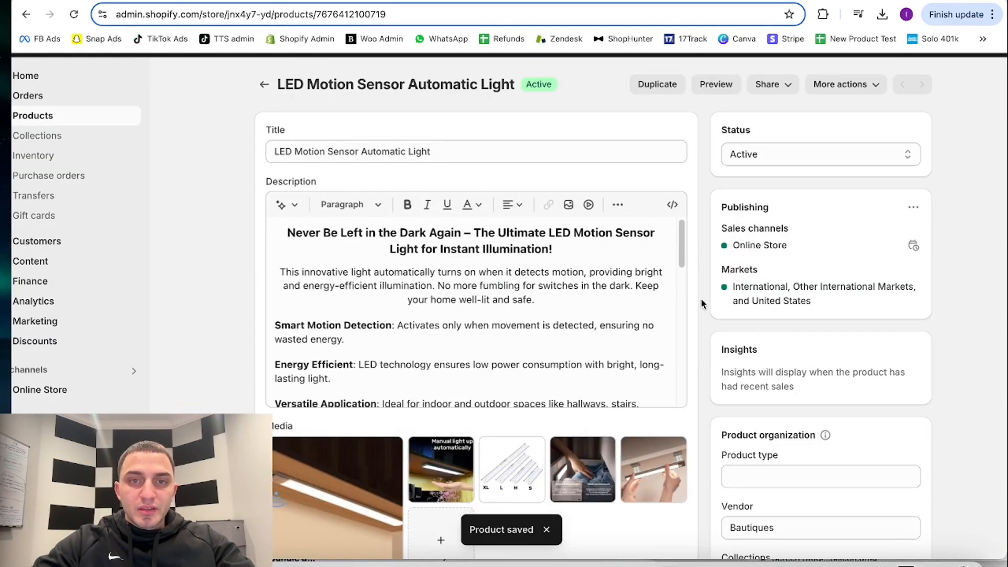
pyautogui.scroll(-10, 450, 295)
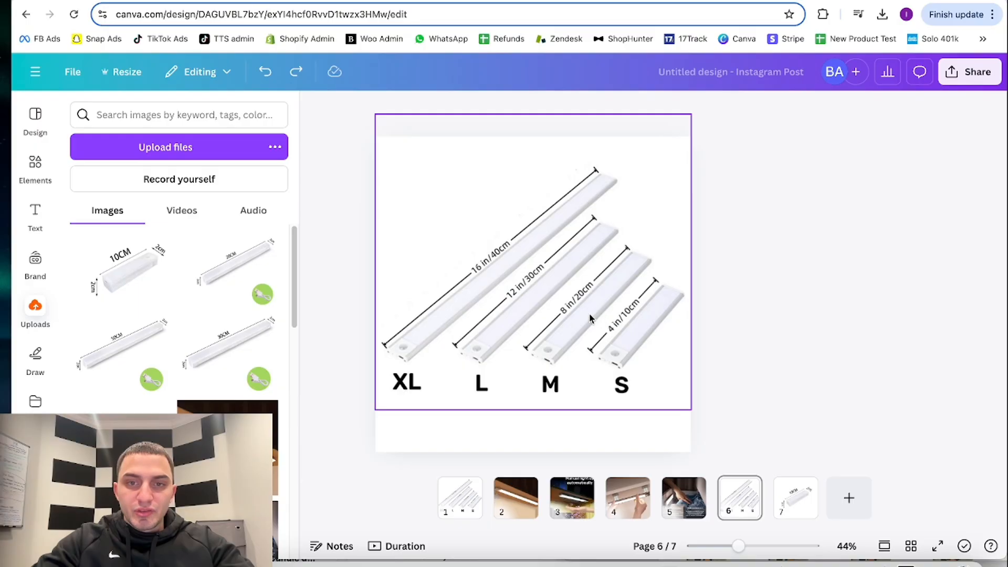
# In the Canva design, use Magic Eraser on page 6 to erase the XL, L and M lights from the size chart image.
pyautogui.moveTo(591, 318); pyautogui.dragTo(591, 336)
pyautogui.click(751, 301)
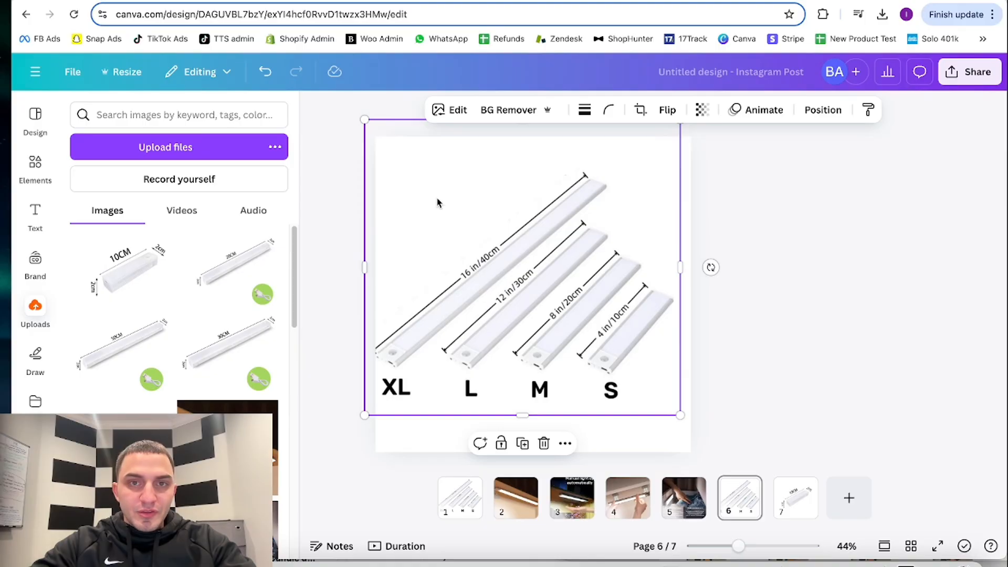
pyautogui.click(587, 286)
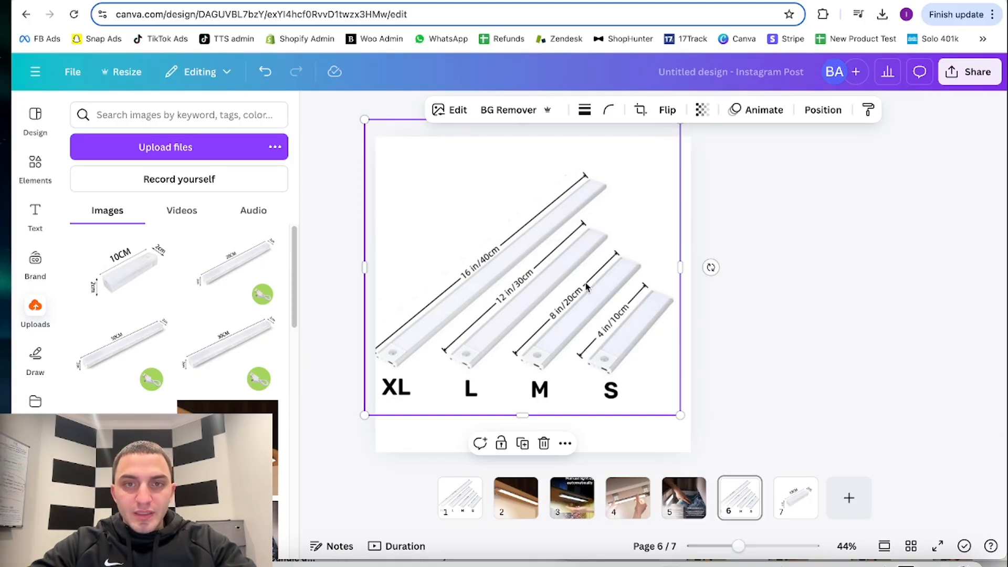
pyautogui.click(447, 111)
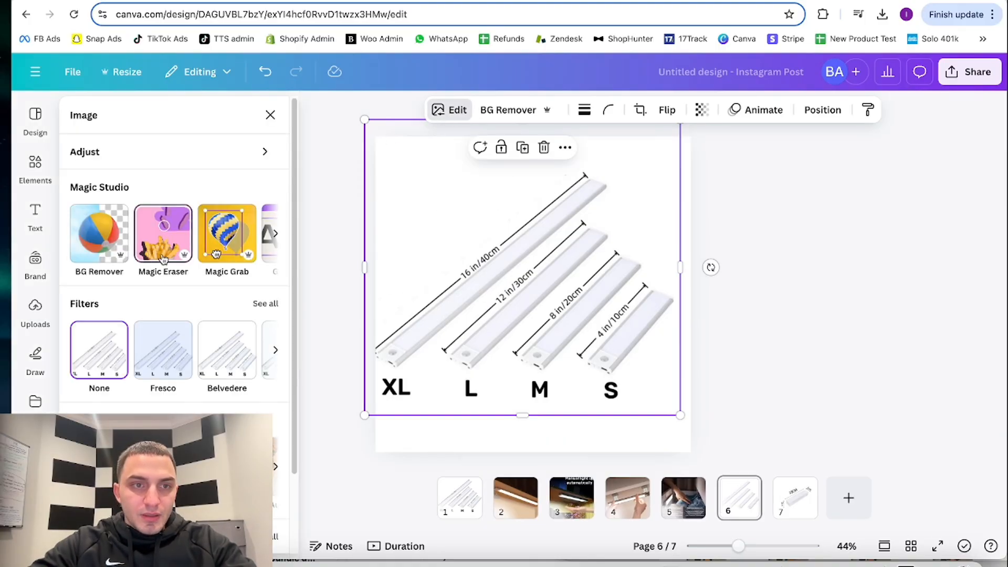
pyautogui.click(163, 257)
pyautogui.moveTo(619, 181)
pyautogui.mouseDown()
pyautogui.moveTo(612, 222)
pyautogui.moveTo(479, 322)
pyautogui.moveTo(547, 418)
pyautogui.moveTo(667, 299)
pyautogui.moveTo(571, 292)
pyautogui.moveTo(472, 392)
pyautogui.moveTo(504, 284)
pyautogui.moveTo(588, 184)
pyautogui.moveTo(603, 189)
pyautogui.mouseUp()
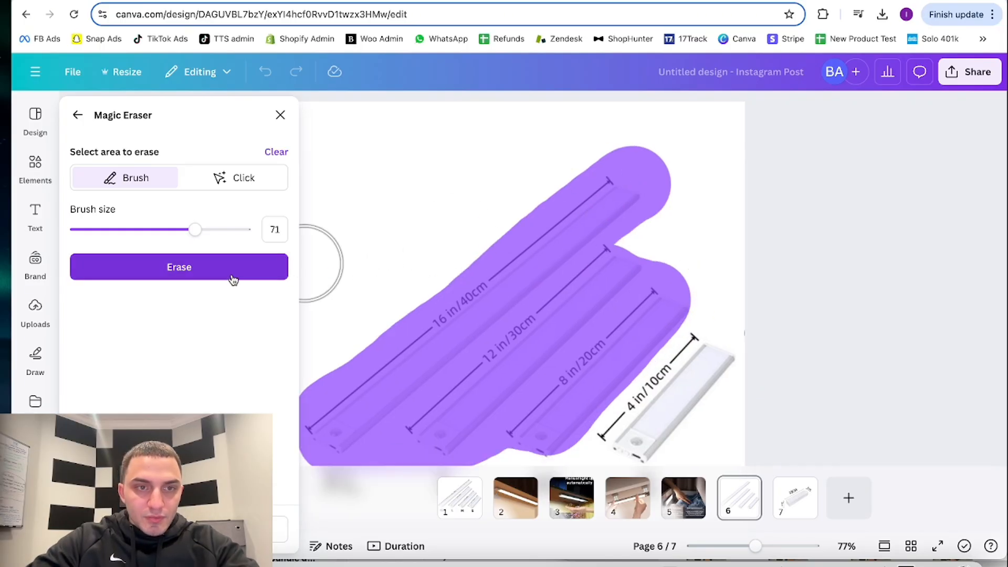
pyautogui.click(233, 279)
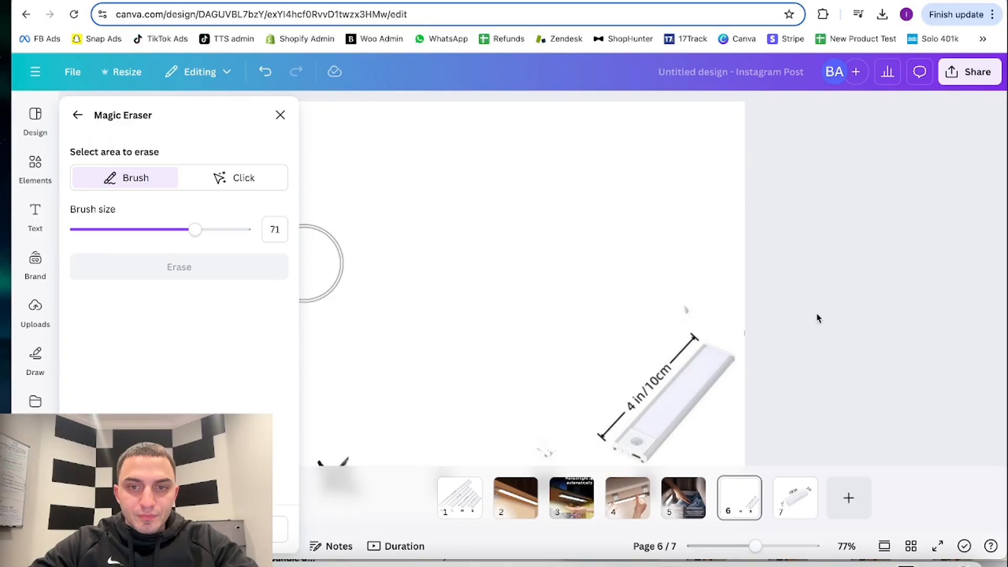
pyautogui.click(817, 318)
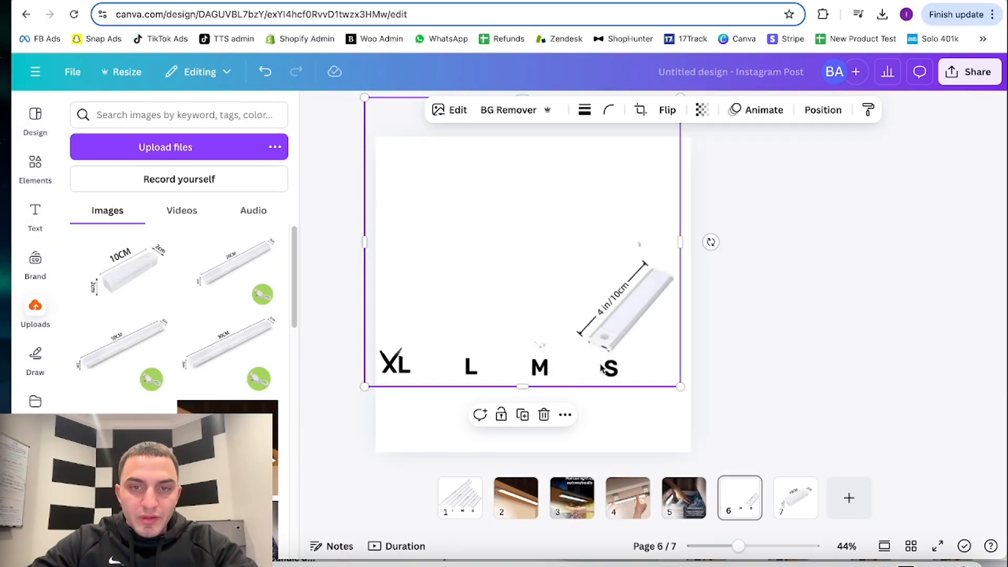
# Crop the page 6 image down to the small light and increase the image's sharpness.
pyautogui.moveTo(535, 387); pyautogui.dragTo(535, 359)
pyautogui.moveTo(364, 228); pyautogui.dragTo(559, 226)
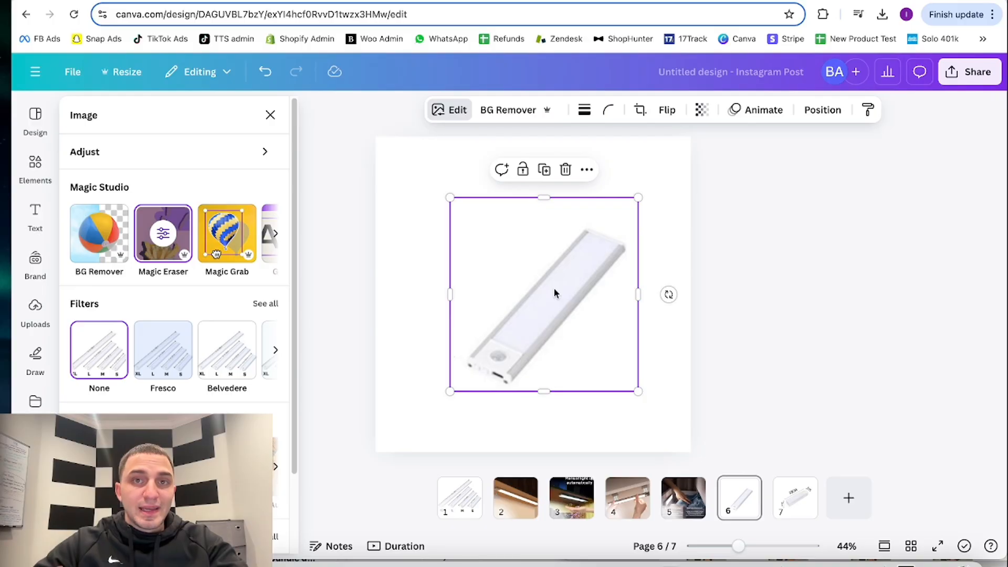
pyautogui.click(182, 153)
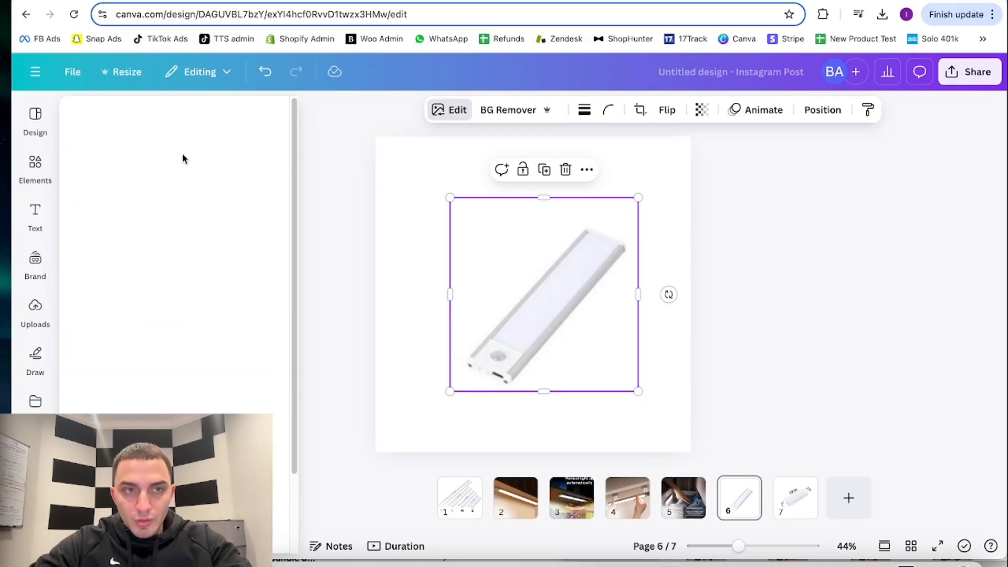
pyautogui.scroll(-5, 202, 209)
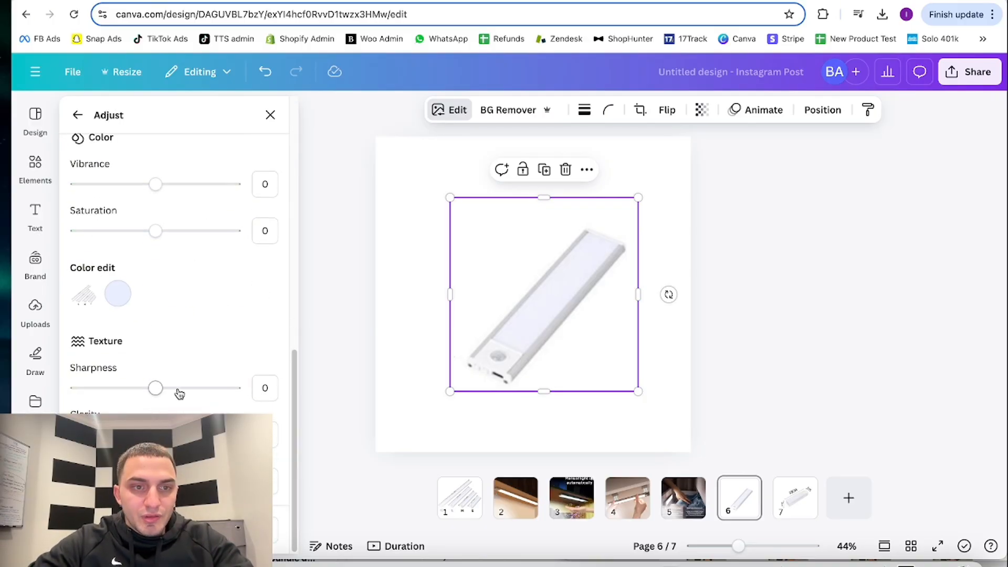
pyautogui.moveTo(161, 393); pyautogui.dragTo(254, 386)
pyautogui.scroll(3, 254, 386)
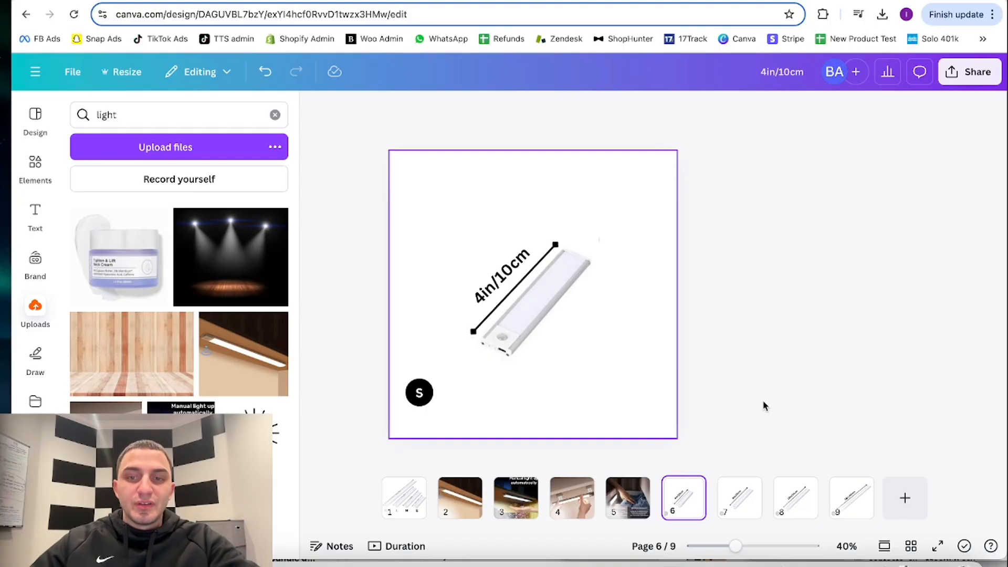
# In the Shopify product, upload size images 6 to 9 and assign image 6 to the Small (4in/10cm) variant.
pyautogui.scroll(-3, 764, 406)
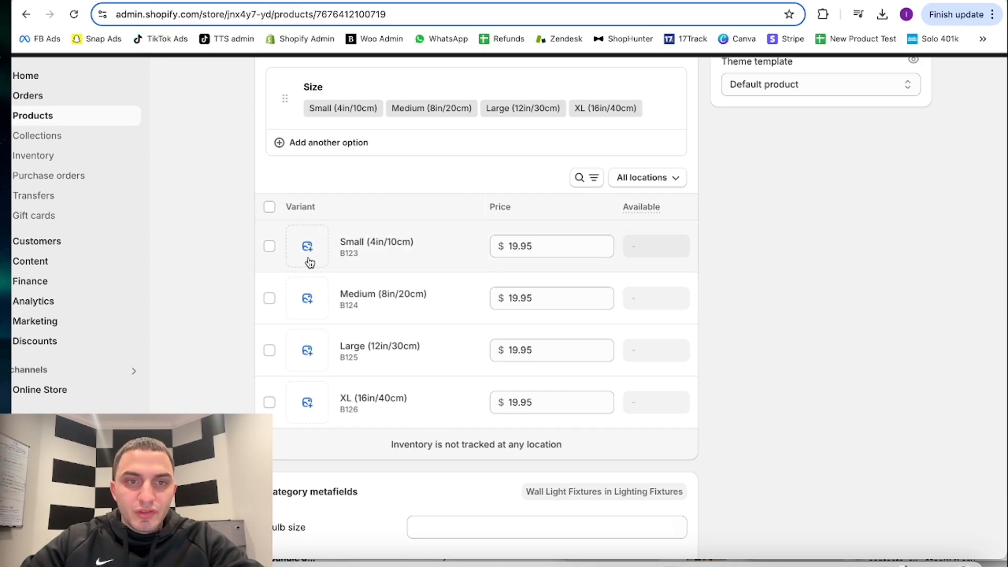
pyautogui.scroll(1, 839, 188)
pyautogui.click(315, 294)
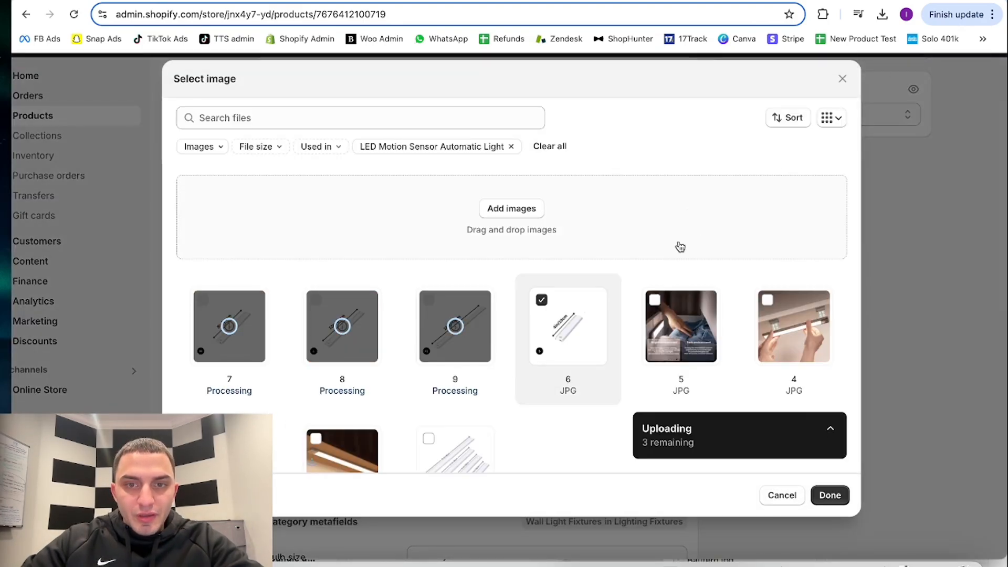
pyautogui.click(830, 494)
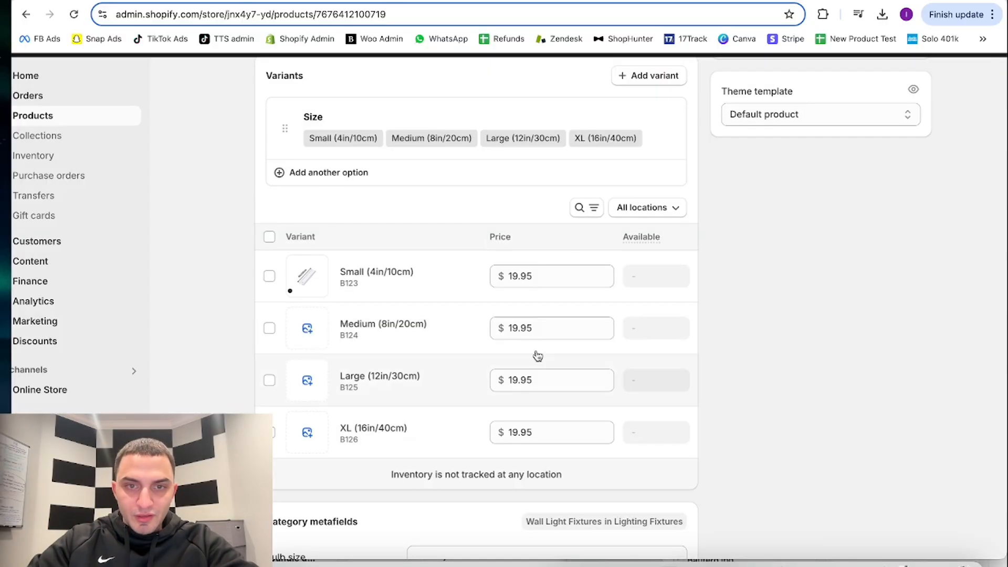
# Assign image 7 to the Medium (8in/20cm) variant and continue with the larger variants, using image 9 for the 16in/40cm size.
pyautogui.click(306, 324)
pyautogui.click(549, 146)
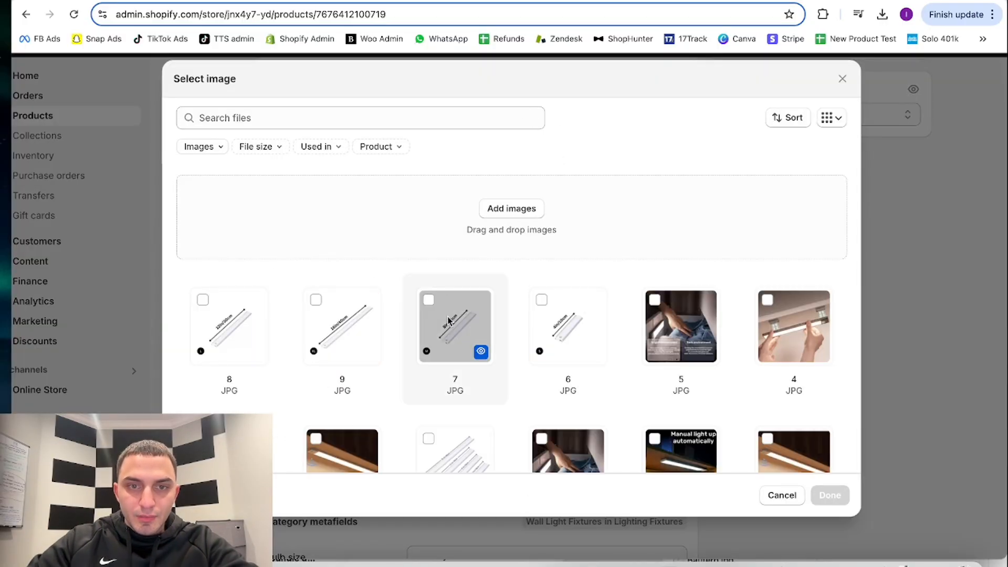
pyautogui.click(462, 336)
pyautogui.click(830, 495)
pyautogui.click(307, 377)
pyautogui.click(342, 326)
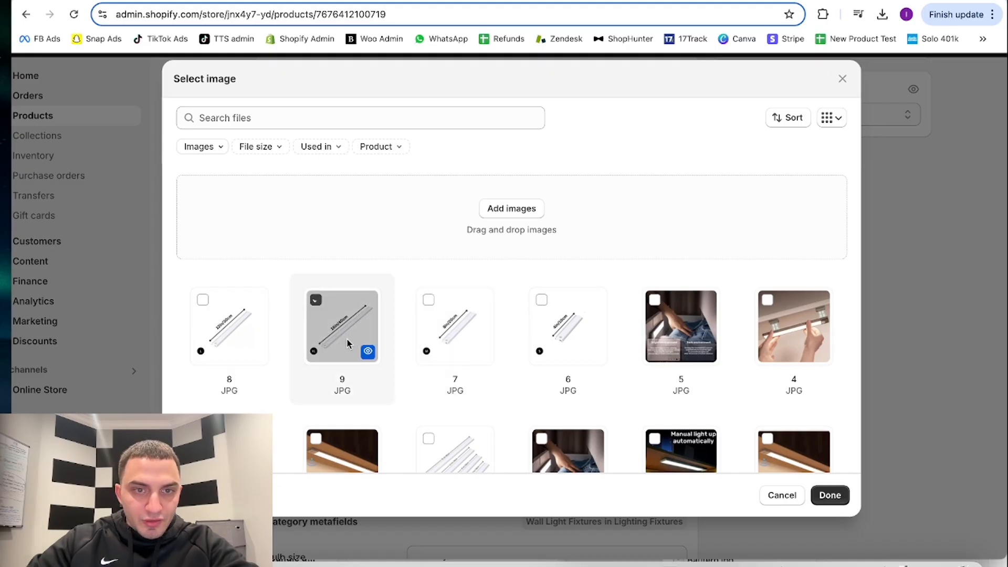
pyautogui.click(829, 495)
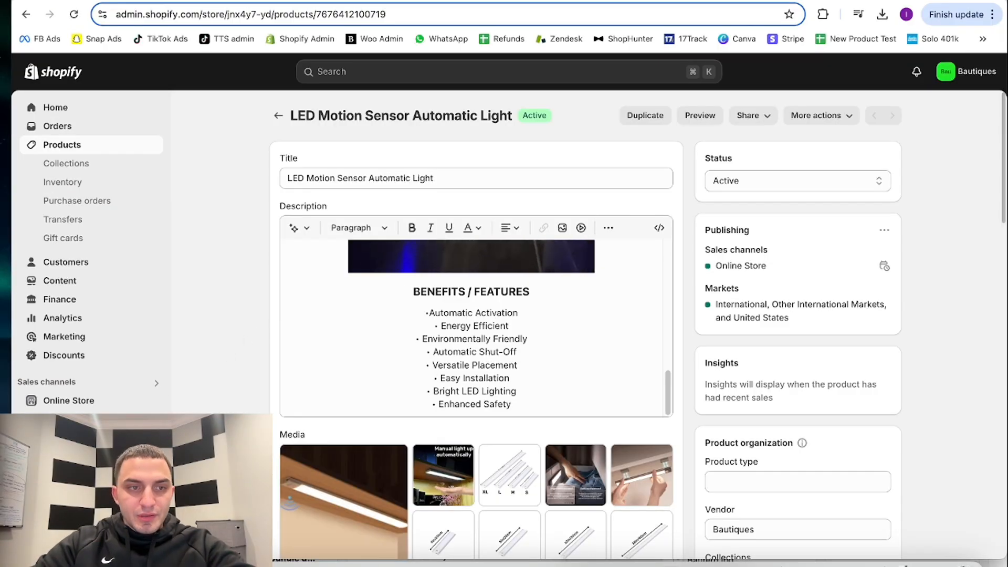
# Switch to the store's installed DSers-AliExpress Dropshipping app and dismiss its TikTok trending promotion.
pyautogui.click(49, 420)
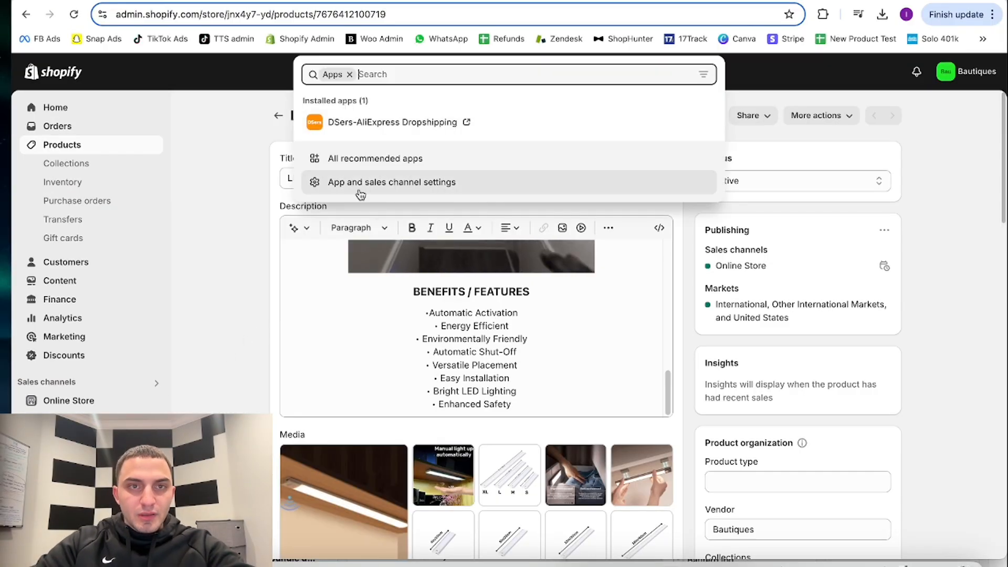
pyautogui.click(381, 124)
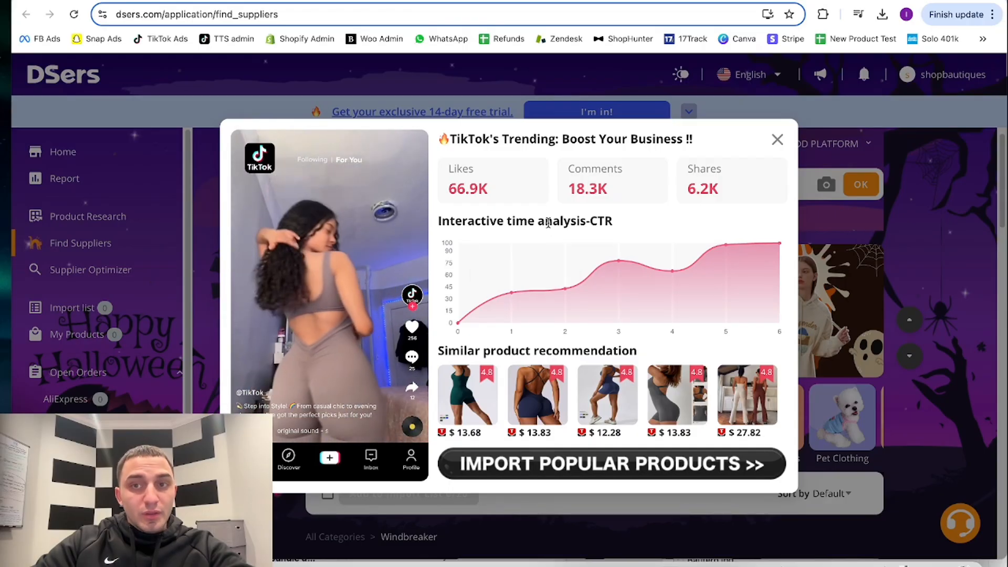
pyautogui.click(777, 139)
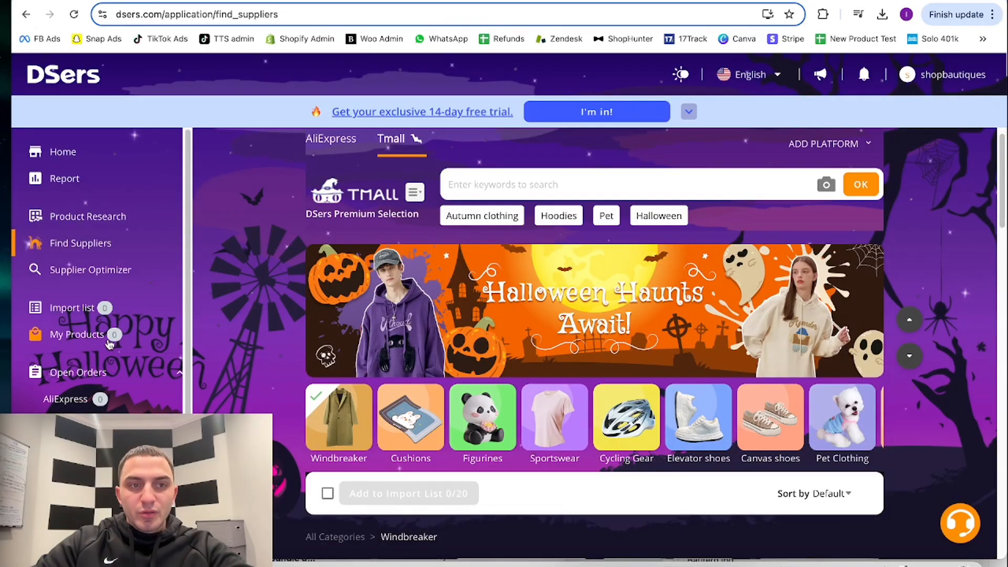
# Import the LED Motion Sensor Automatic Light product from the Shopify store into My Products.
pyautogui.click(84, 336)
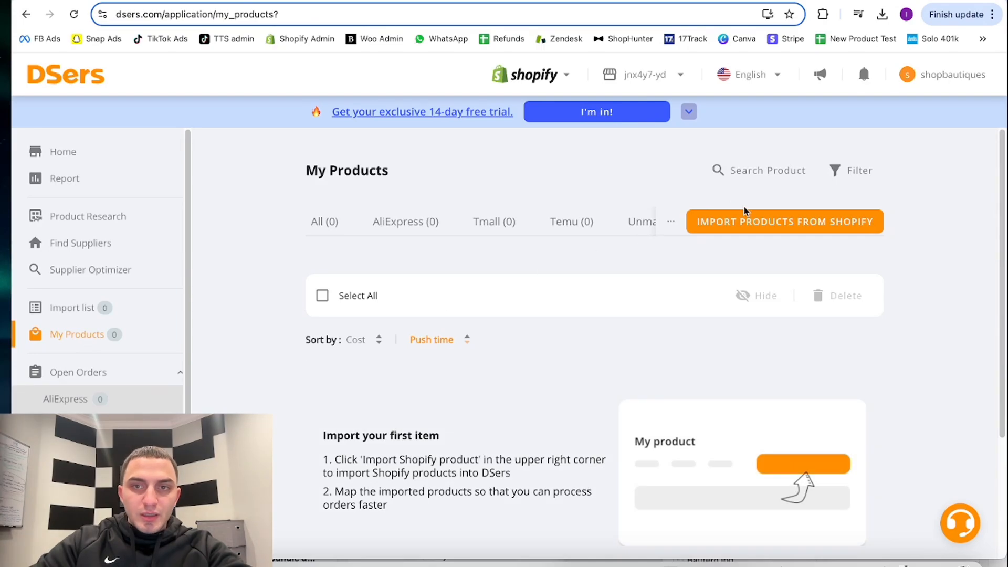
pyautogui.click(742, 223)
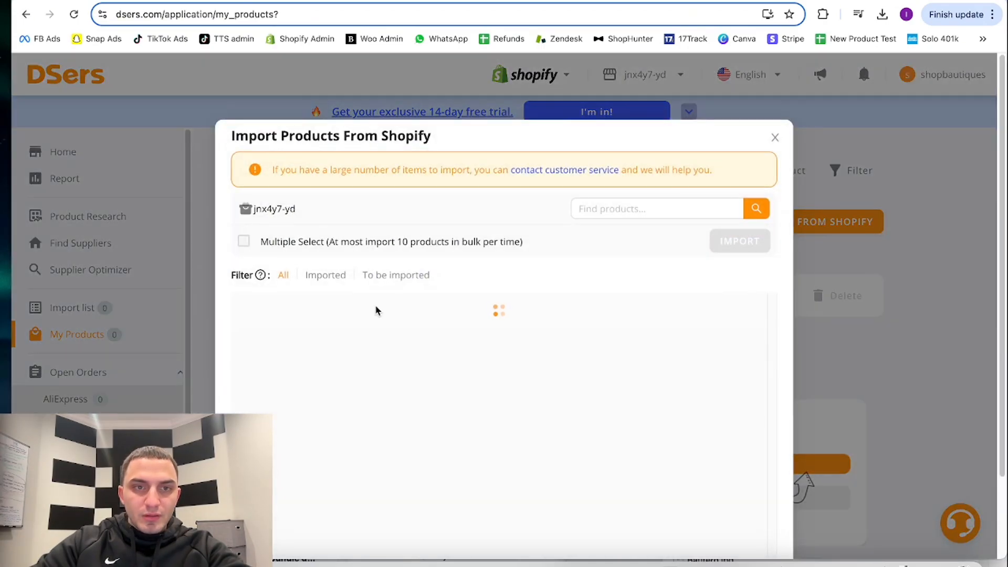
pyautogui.click(243, 243)
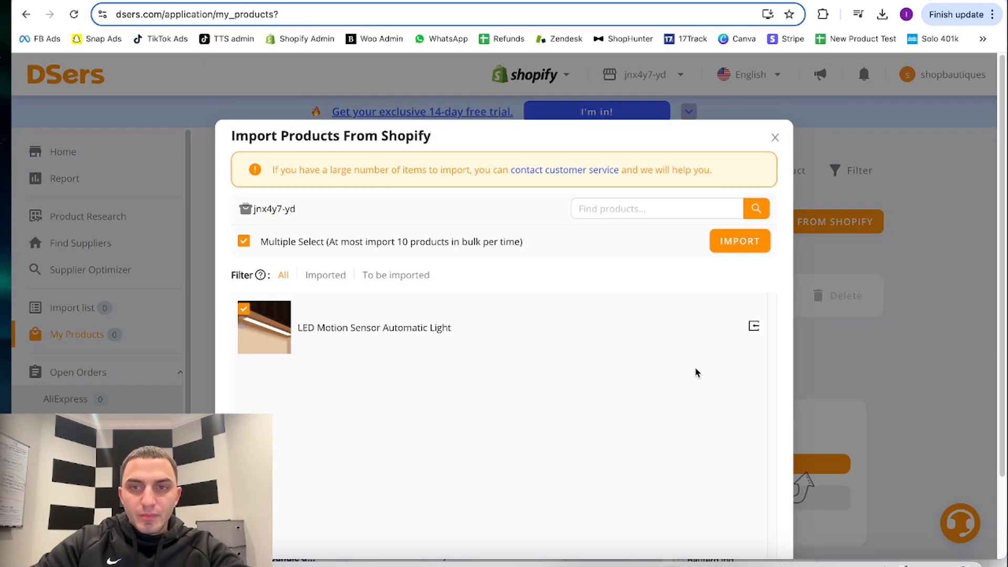
pyautogui.click(738, 241)
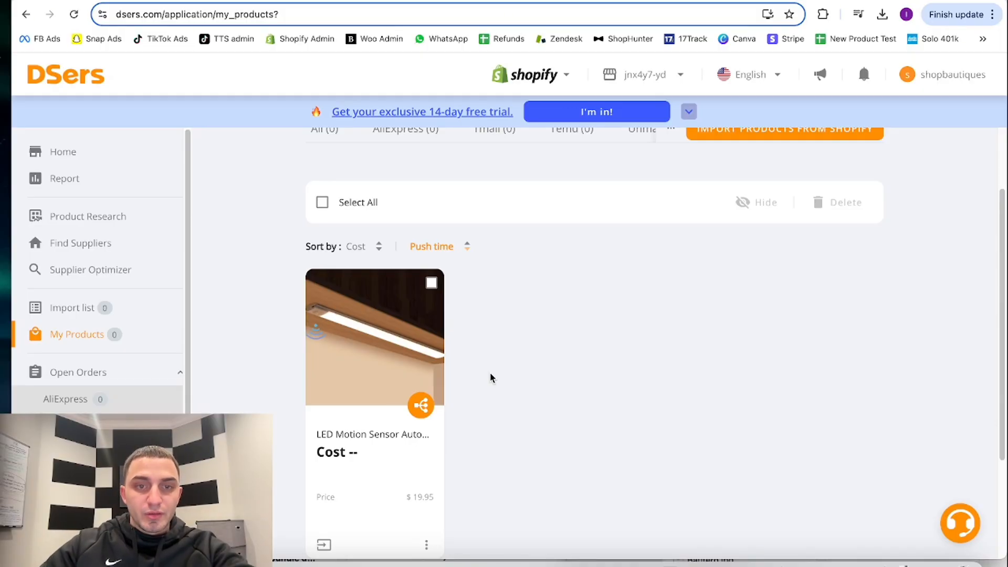
# Open supplier mapping for the imported light and add the wireless LED night light's copied AliExpress link as its supplier in Basic mapping.
pyautogui.click(421, 405)
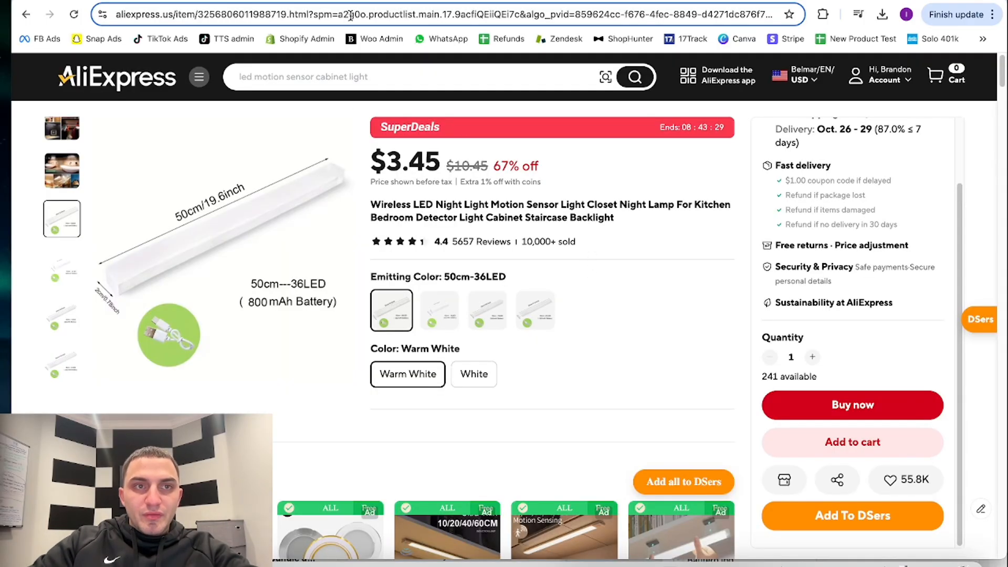
pyautogui.click(437, 15)
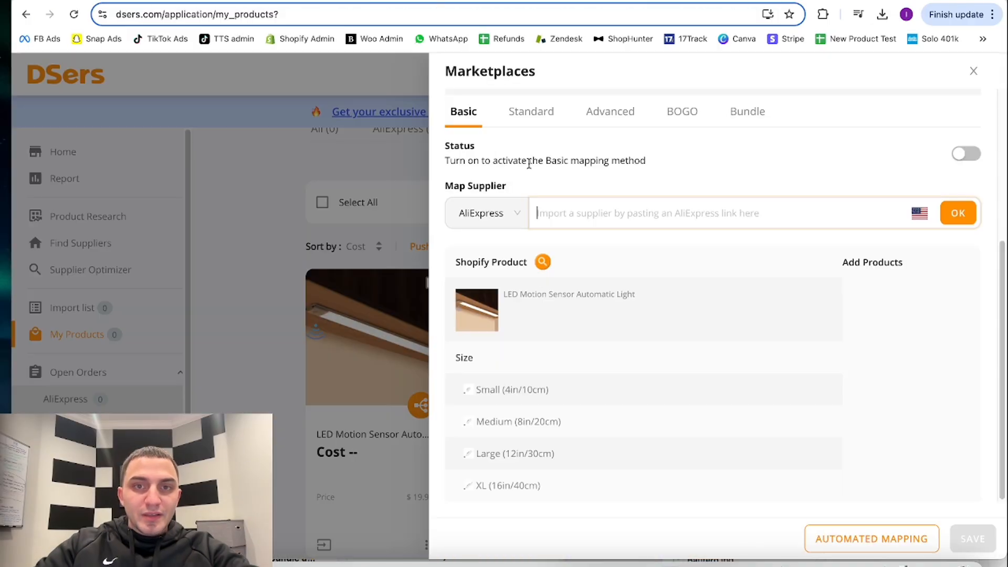
pyautogui.hotkey('ctrl', 'v')
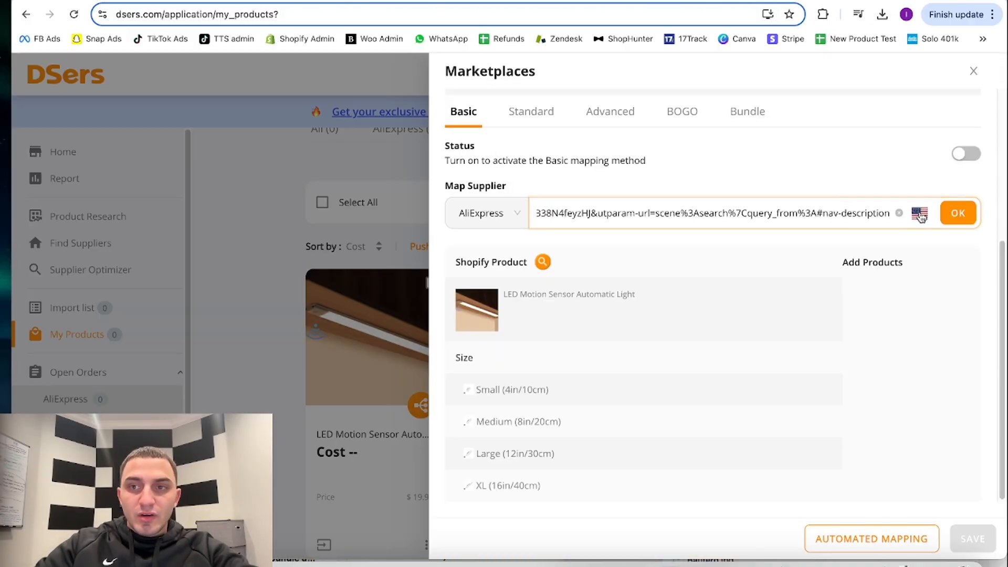
pyautogui.click(953, 213)
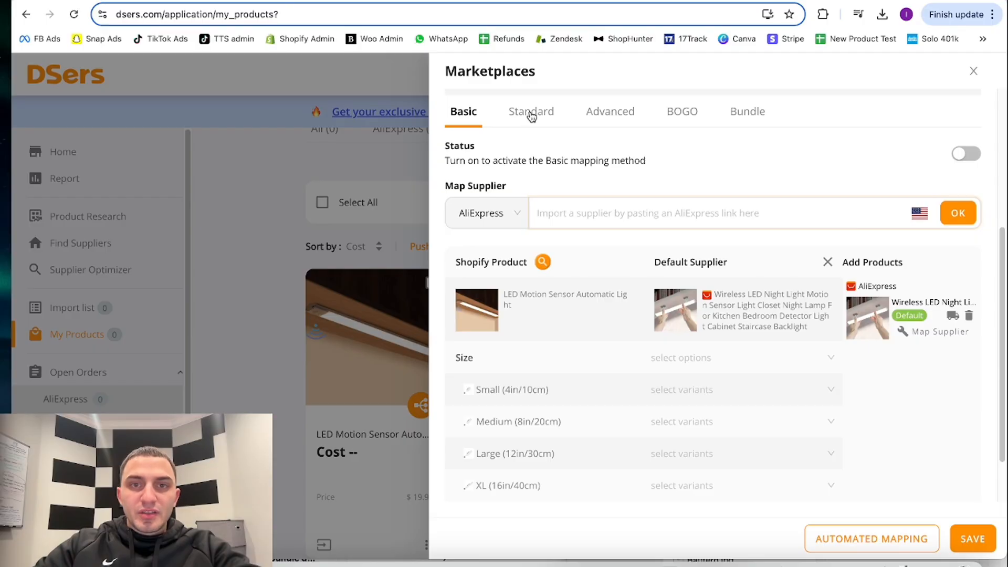
# Activate Standard mapping and map Small, Medium, Large and XL to the AliExpress light's Warm White 10cm-6LED, 20cm-13LED, 30cm-21LED and 50cm-36LED variants.
pyautogui.click(531, 112)
pyautogui.click(965, 236)
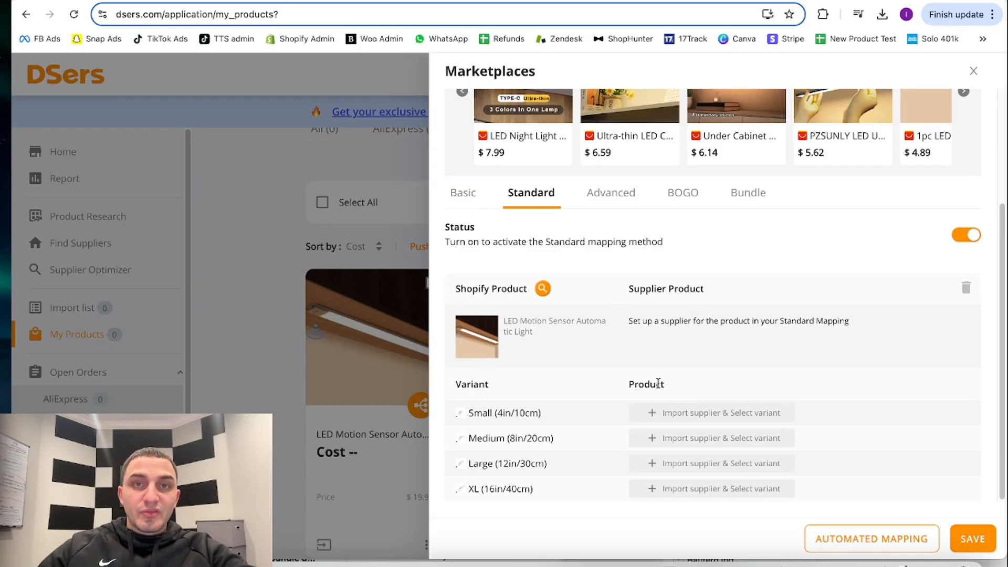
pyautogui.click(710, 414)
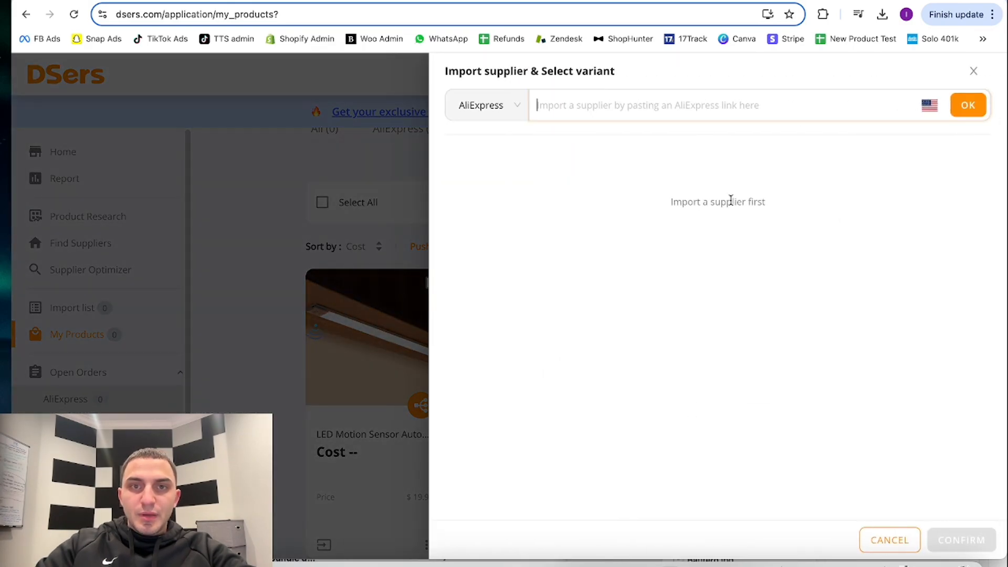
pyautogui.hotkey('ctrl', 'v')
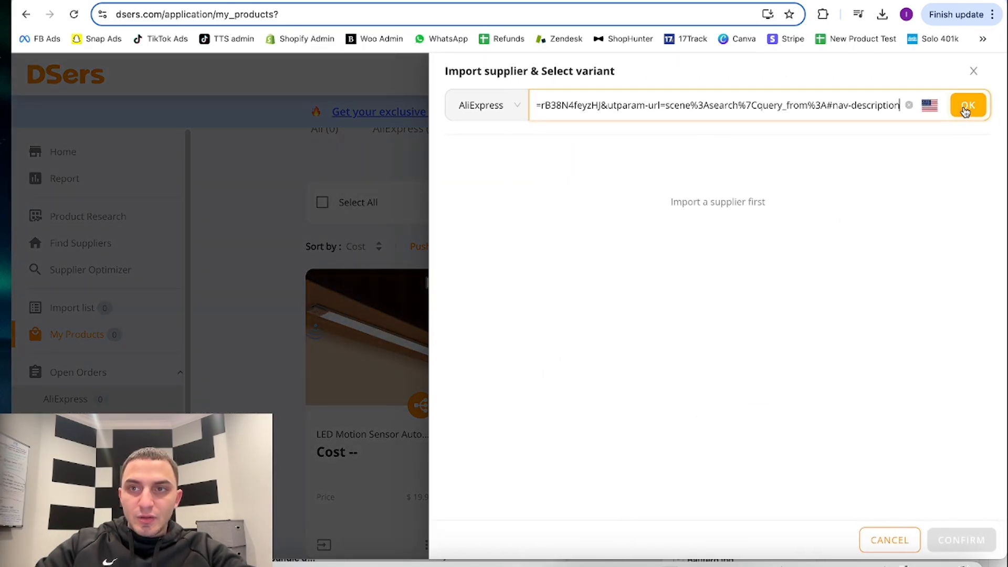
pyautogui.click(965, 111)
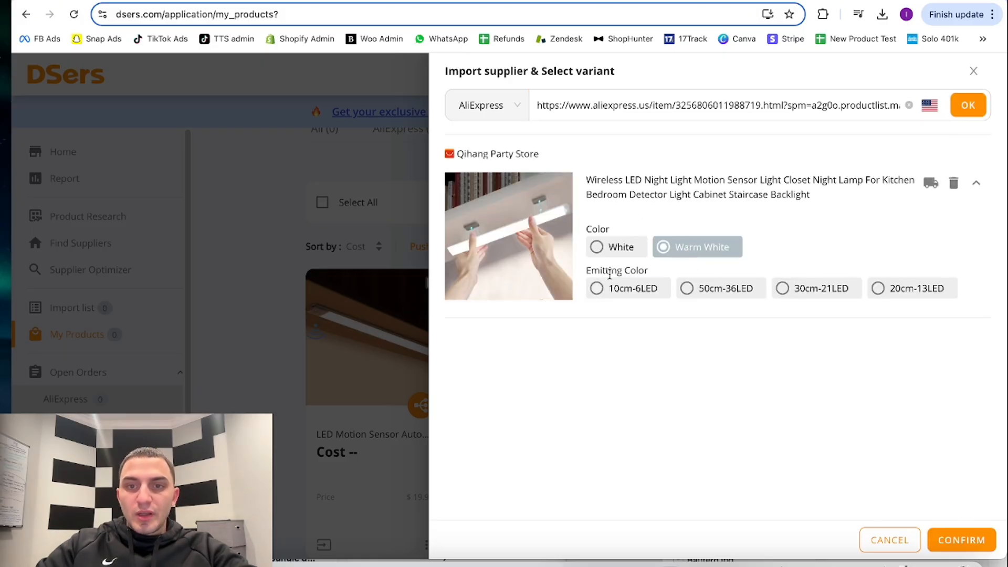
pyautogui.click(633, 289)
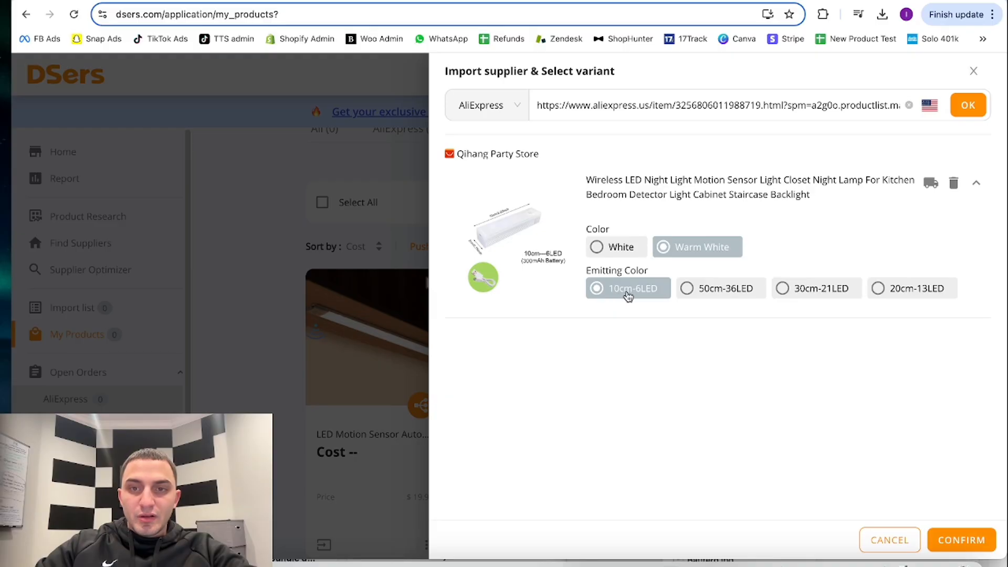
pyautogui.click(970, 538)
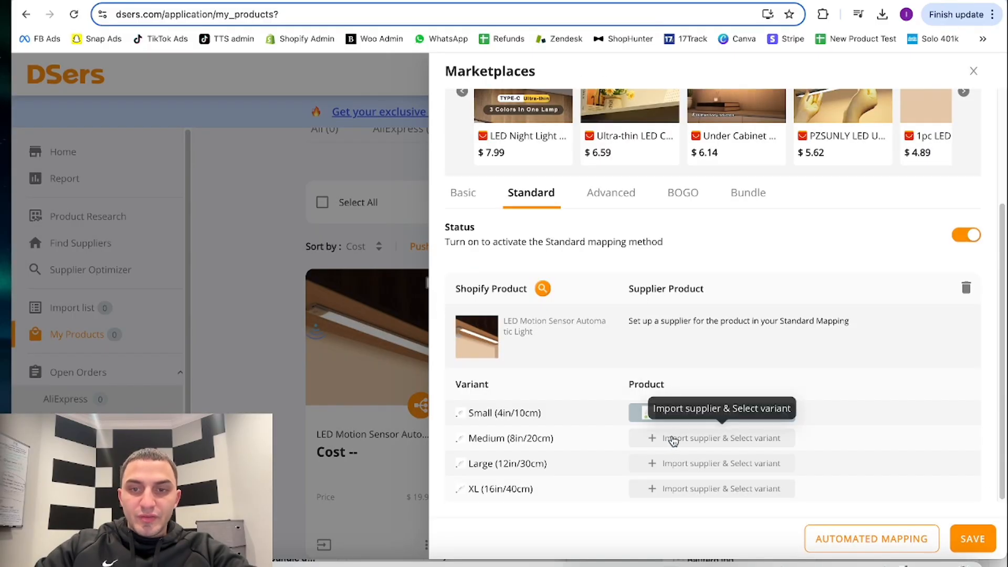
pyautogui.click(674, 441)
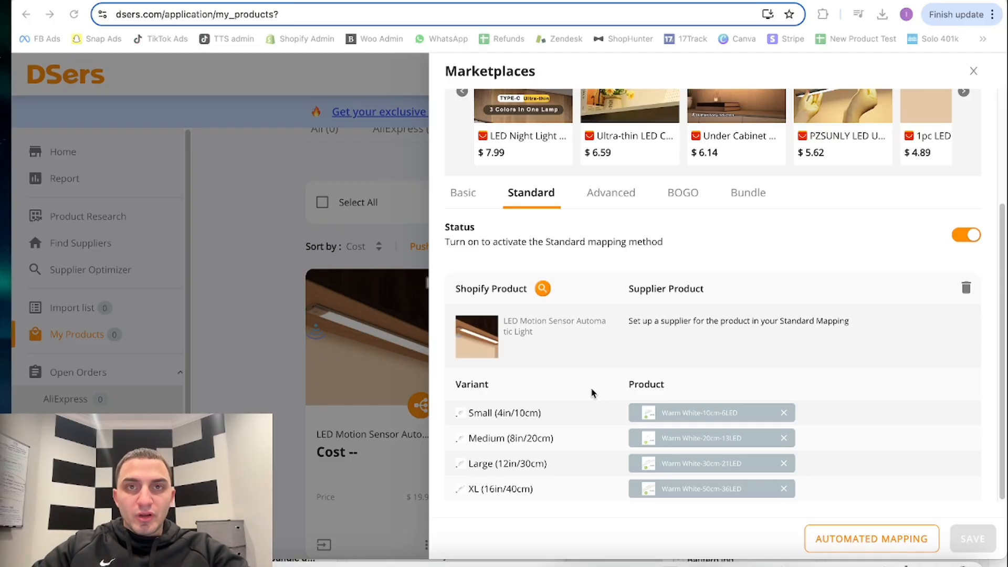